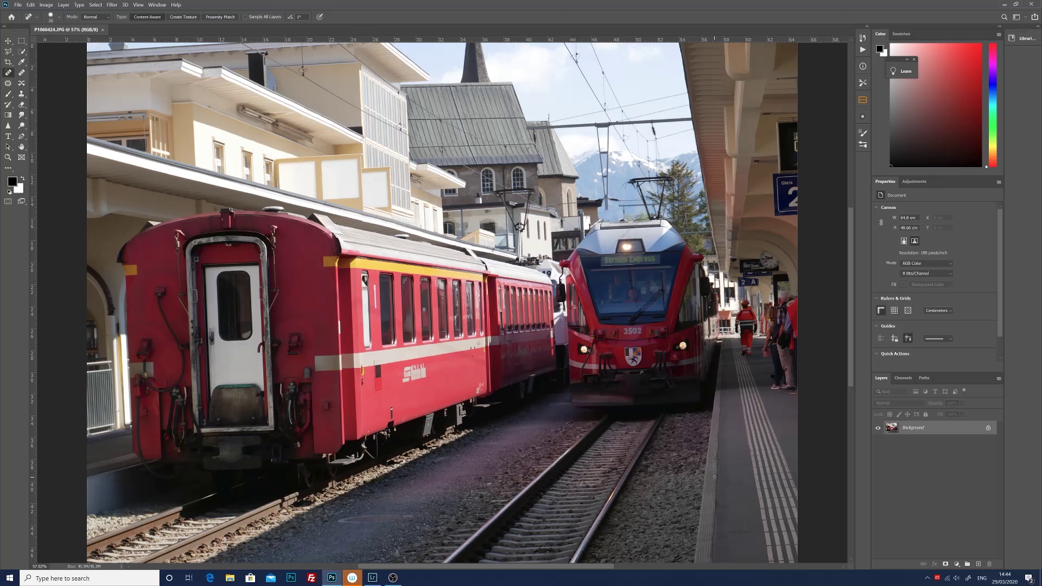
- Convert the Background layer into an embedded smart object named Layer 0
right_click(939, 432)
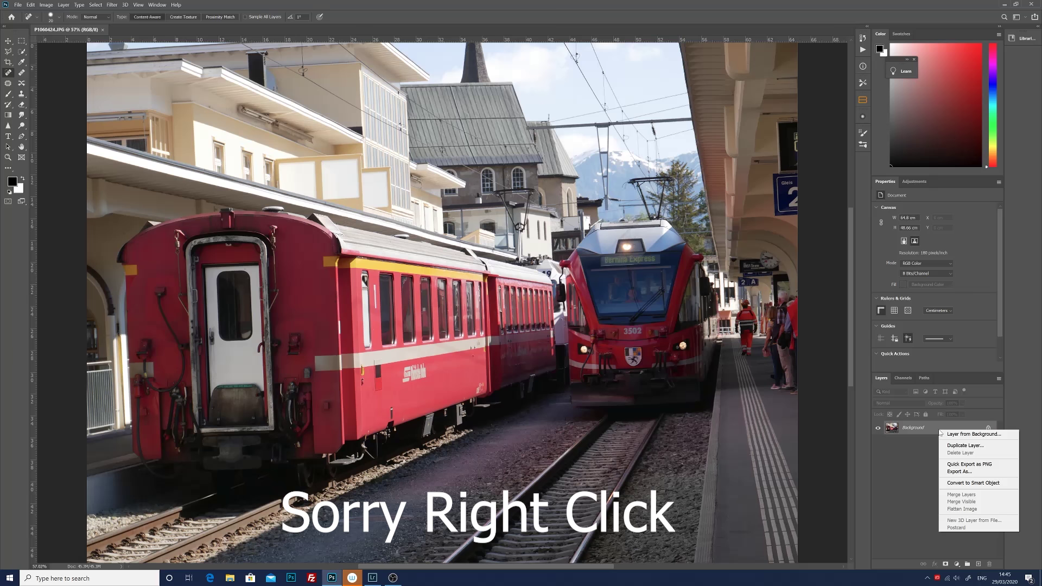
click(961, 484)
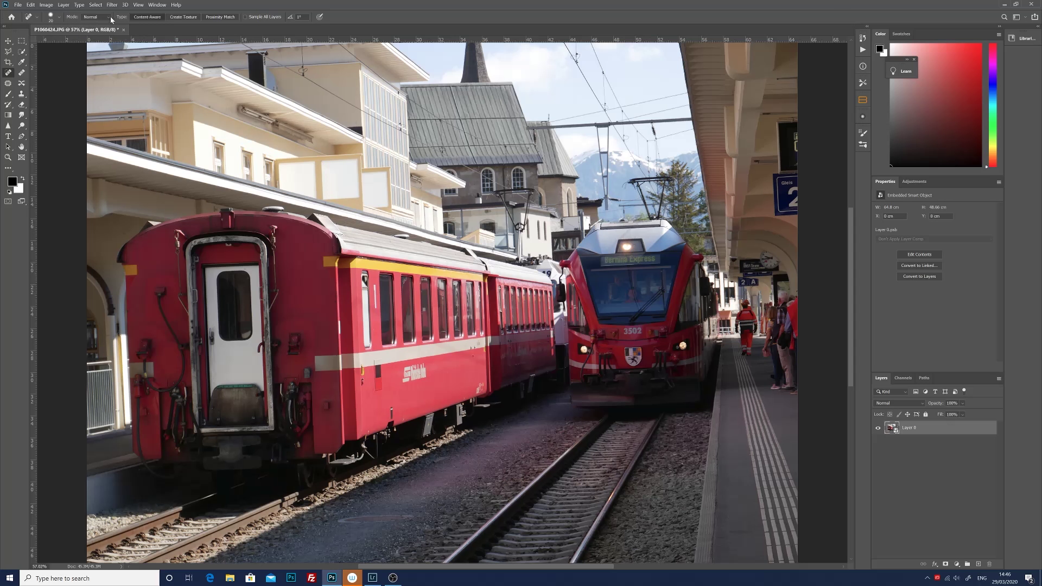
- Resize the image to 50 percent width (2296 × 1724 px) and fit it on screen
click(47, 5)
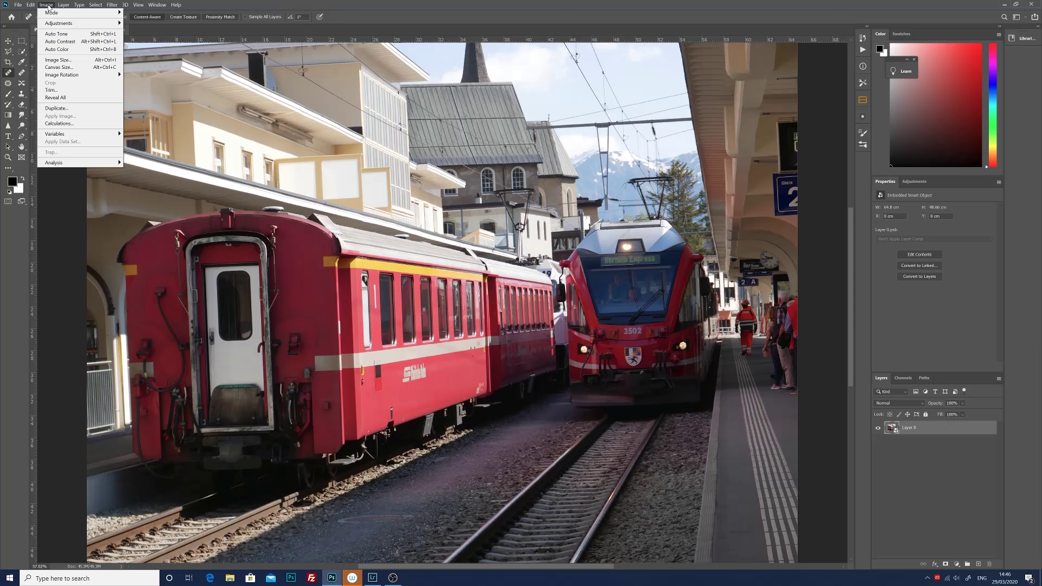
click(78, 59)
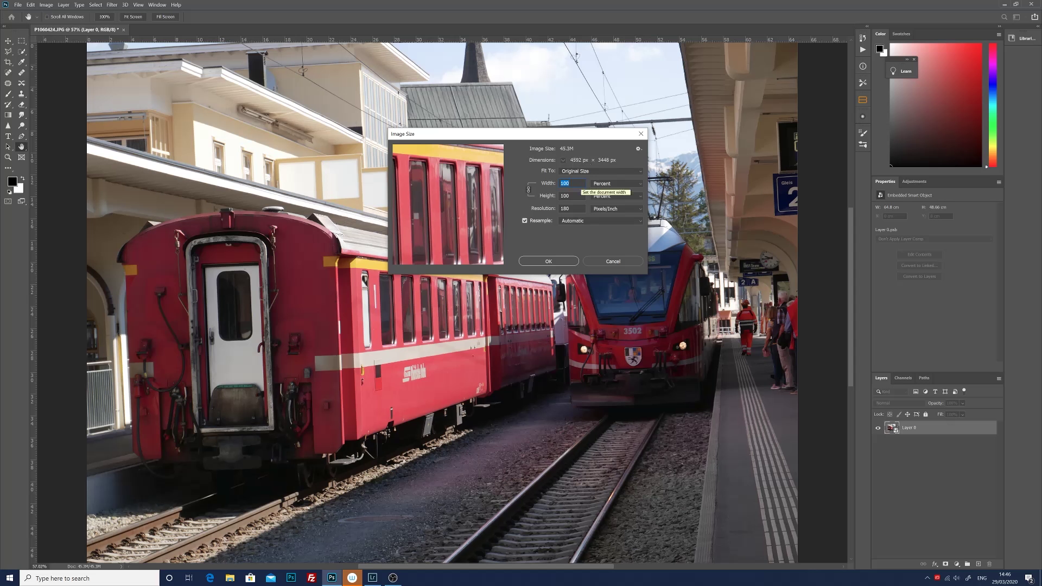
key(BackSpace)
text(5)
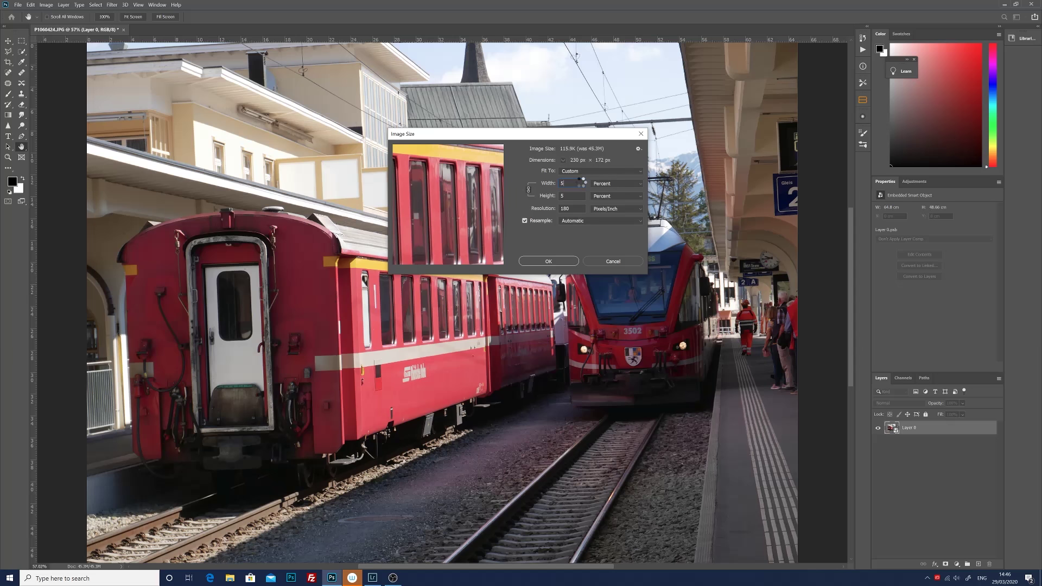
text(0)
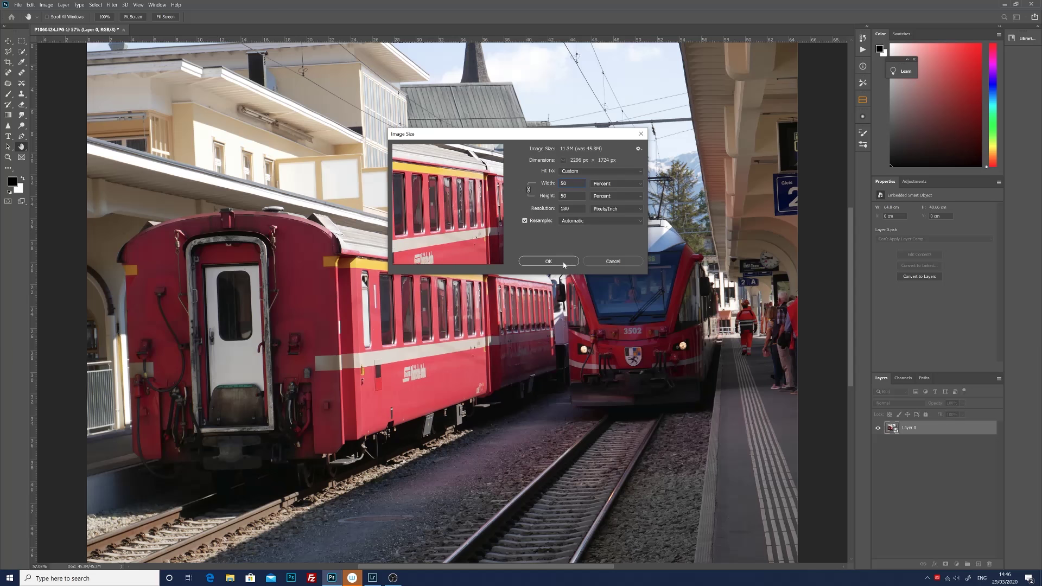
click(548, 262)
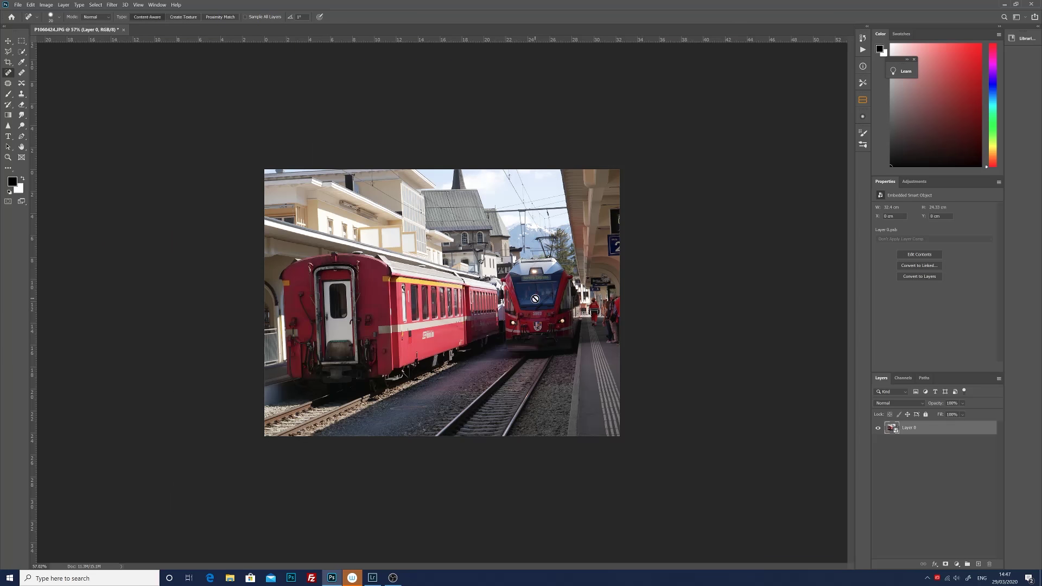
right_click(500, 282)
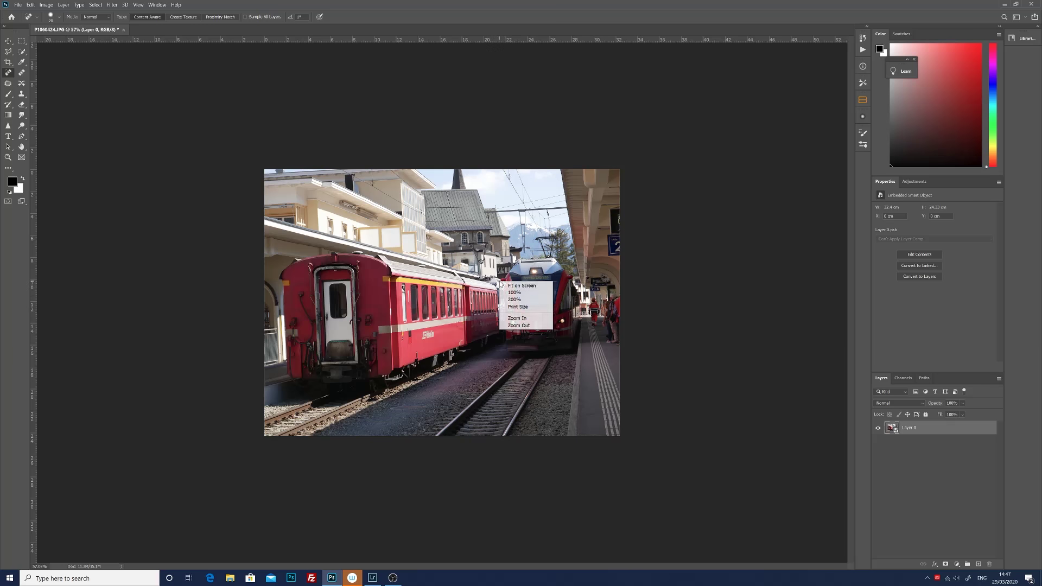
click(515, 287)
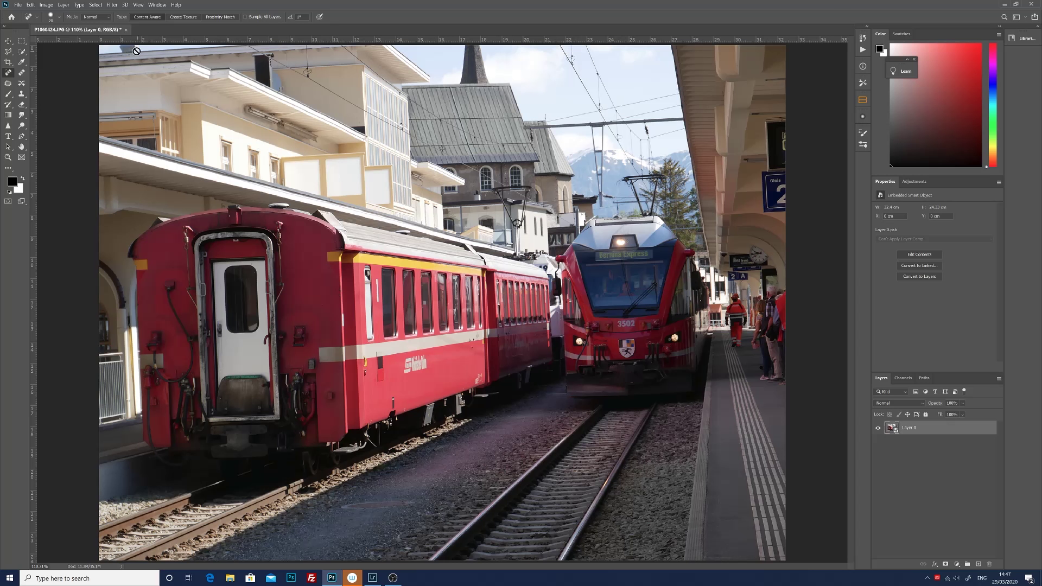
- Apply a Pixelate > Mezzotint smart filter with the Medium Strokes type to Layer 0
click(112, 5)
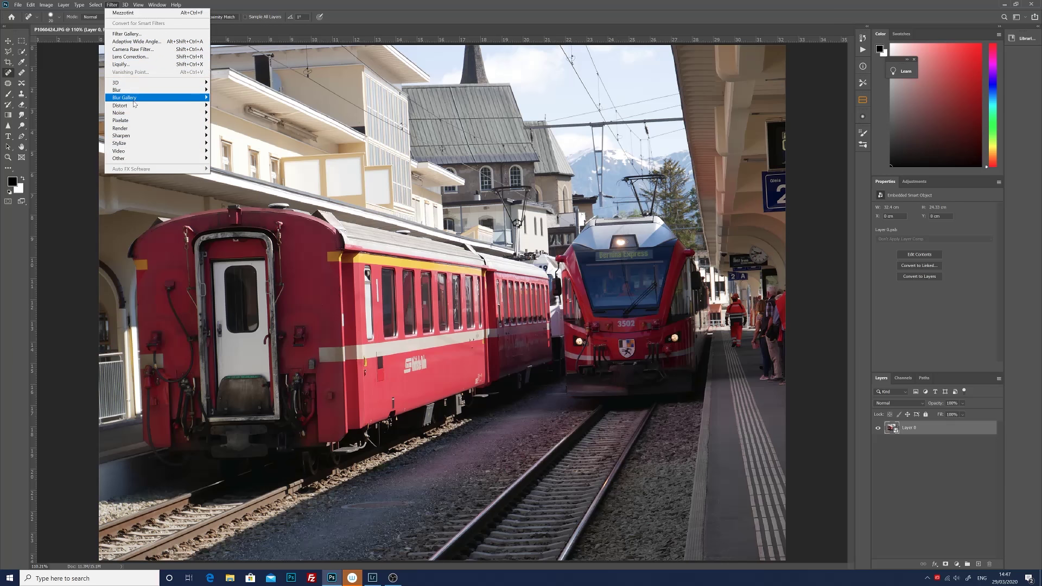
mouse_move(159, 125)
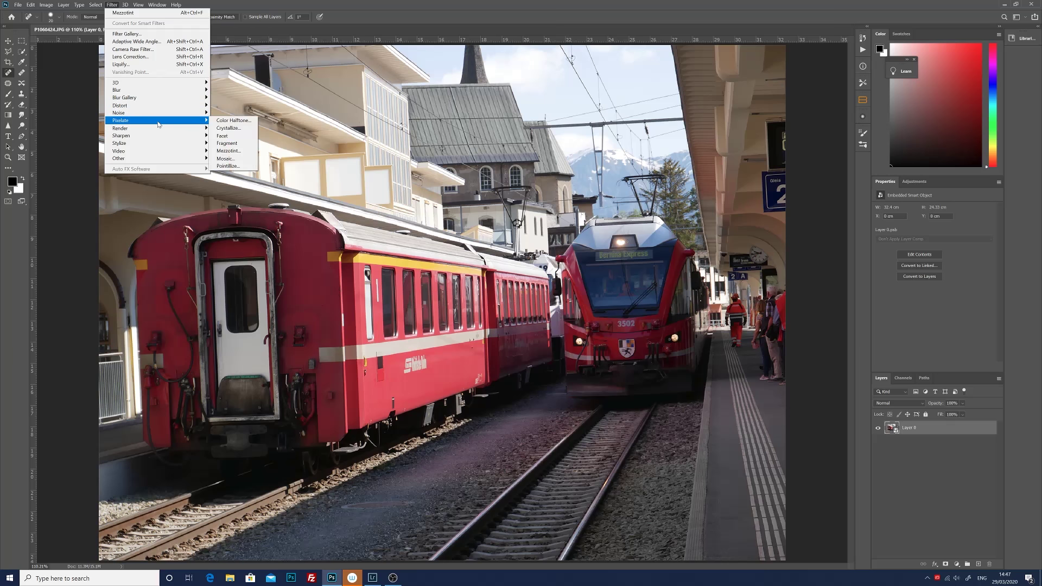
click(243, 152)
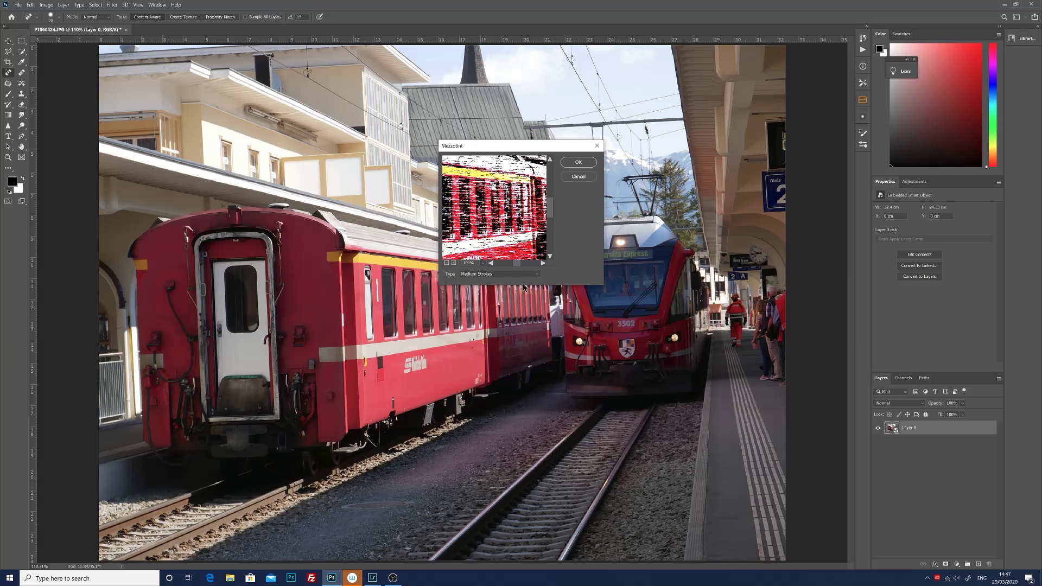
click(536, 274)
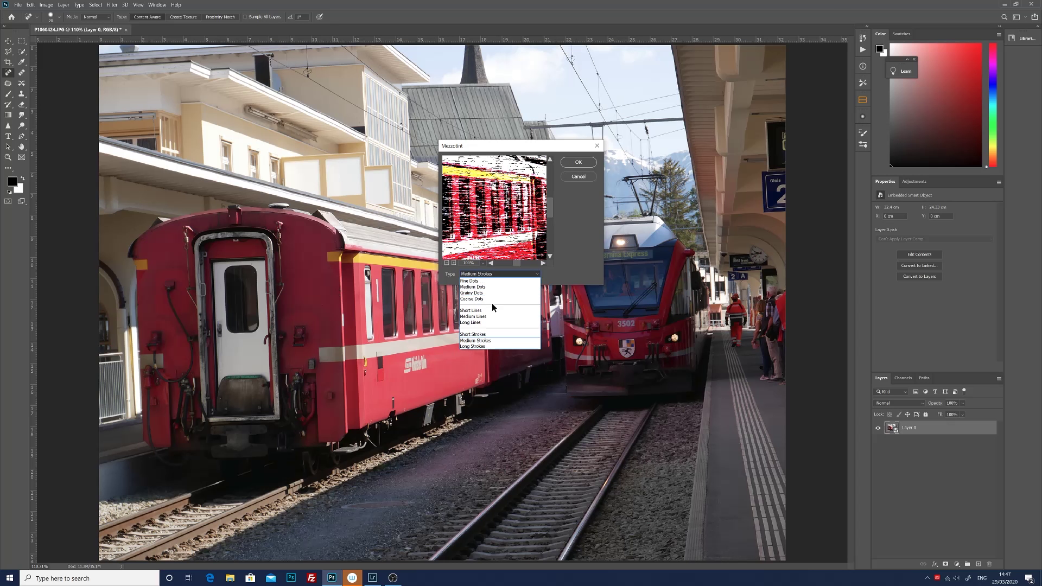
click(493, 340)
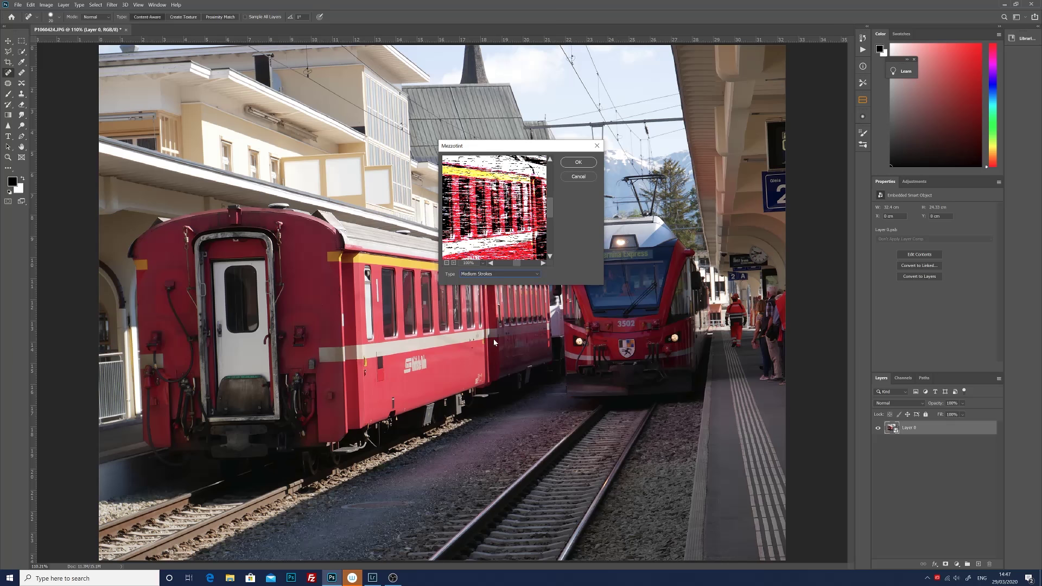
click(578, 162)
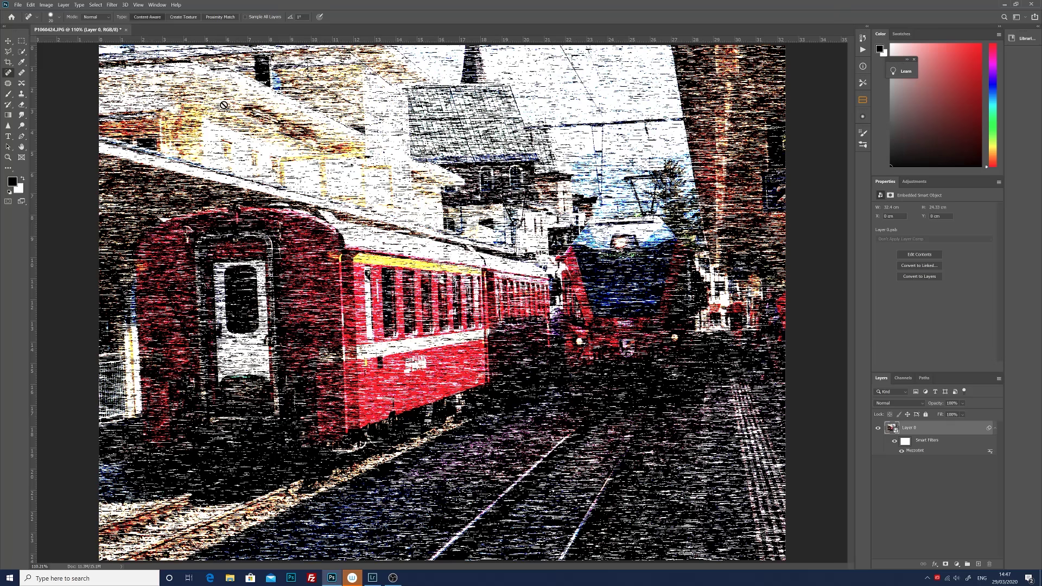
- Add a Radial Blur smart filter using the Zoom method at amount 100
click(112, 6)
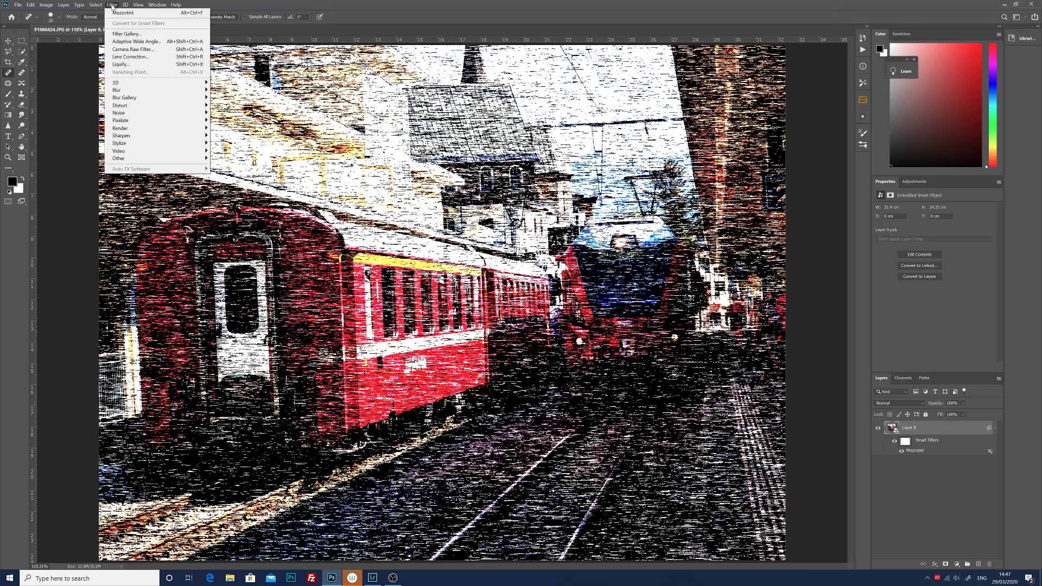
mouse_move(157, 92)
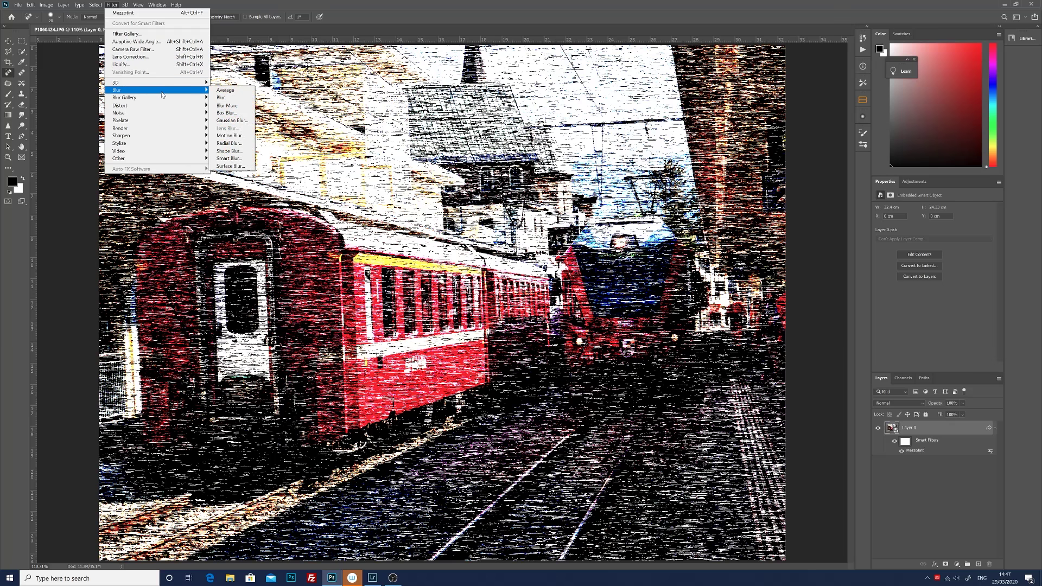
click(237, 144)
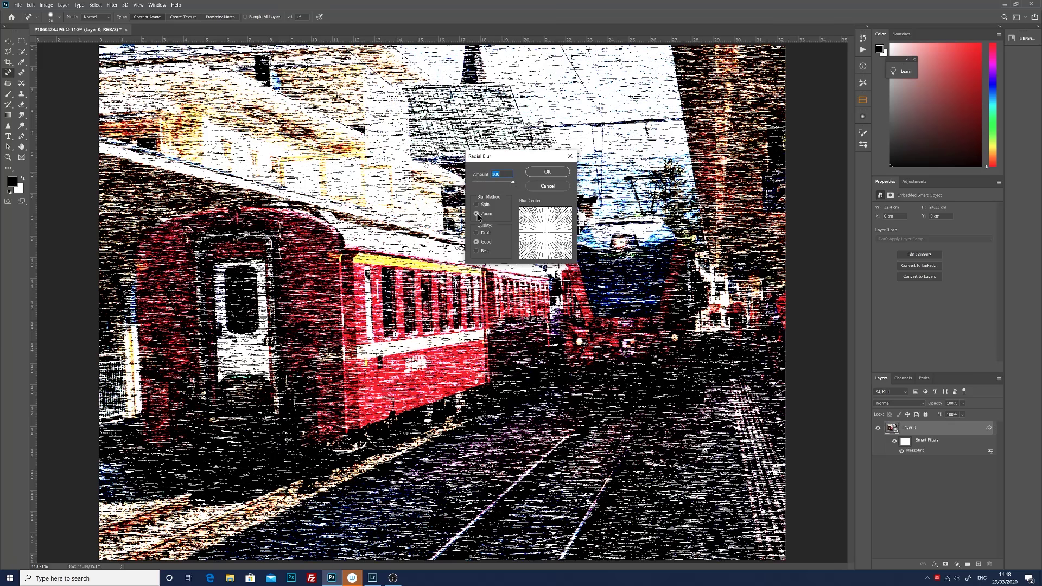
click(548, 172)
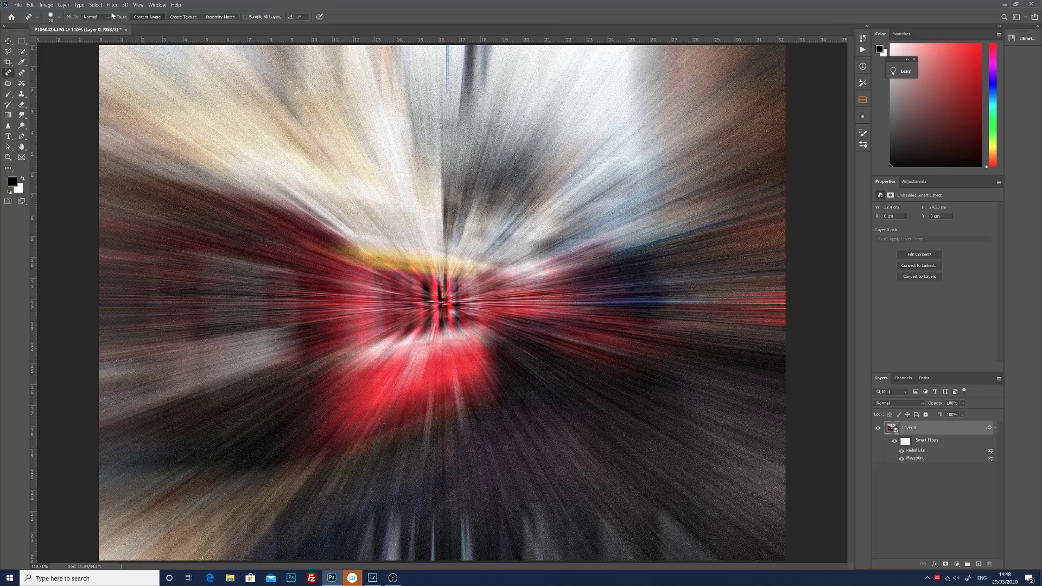
- Apply a second Radial Blur pass with the same settings
click(116, 6)
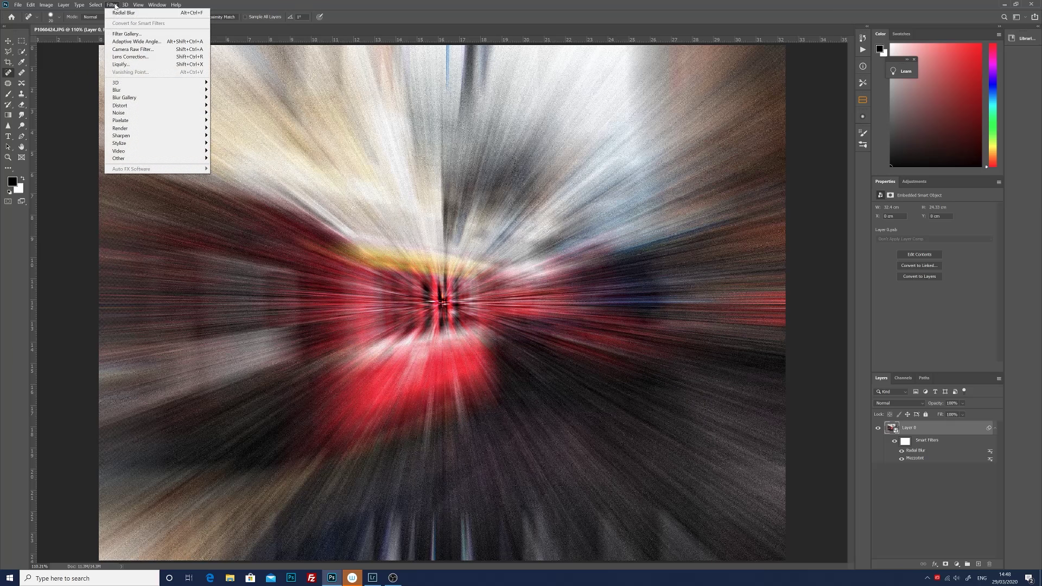
click(154, 13)
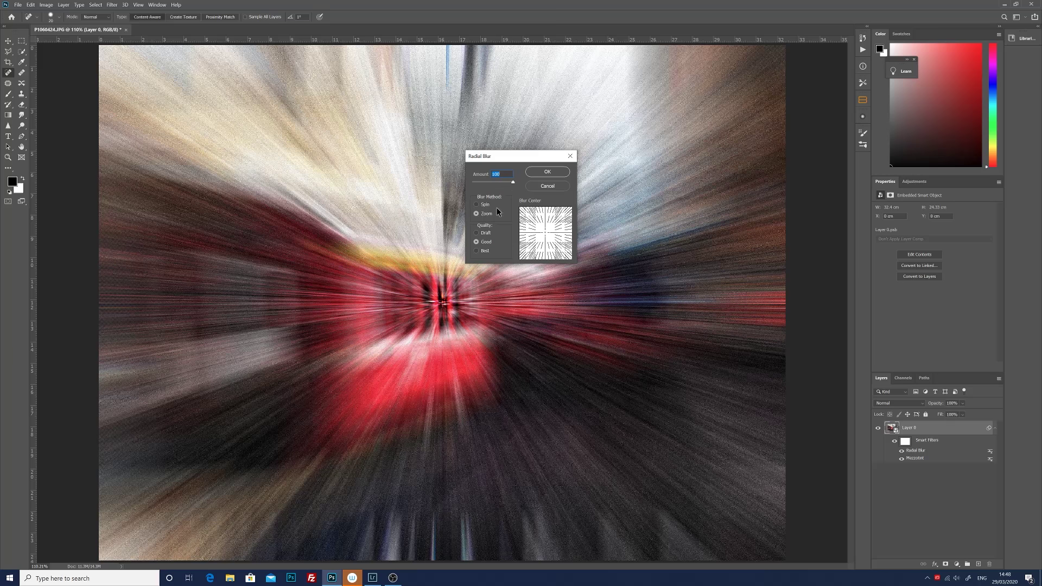
click(555, 174)
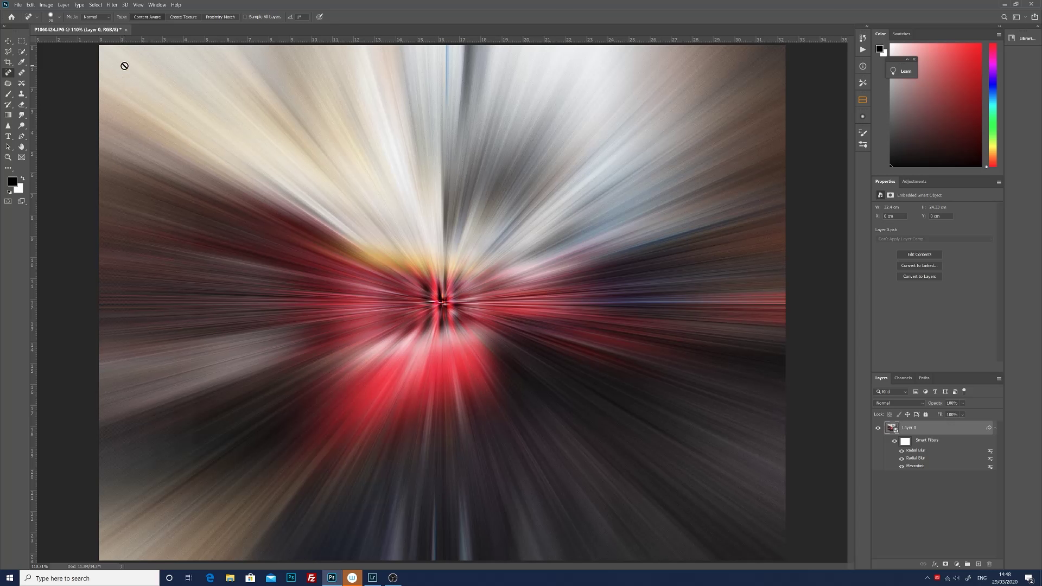
- Apply a Distort > Twirl smart filter with an angle of about -102
click(112, 5)
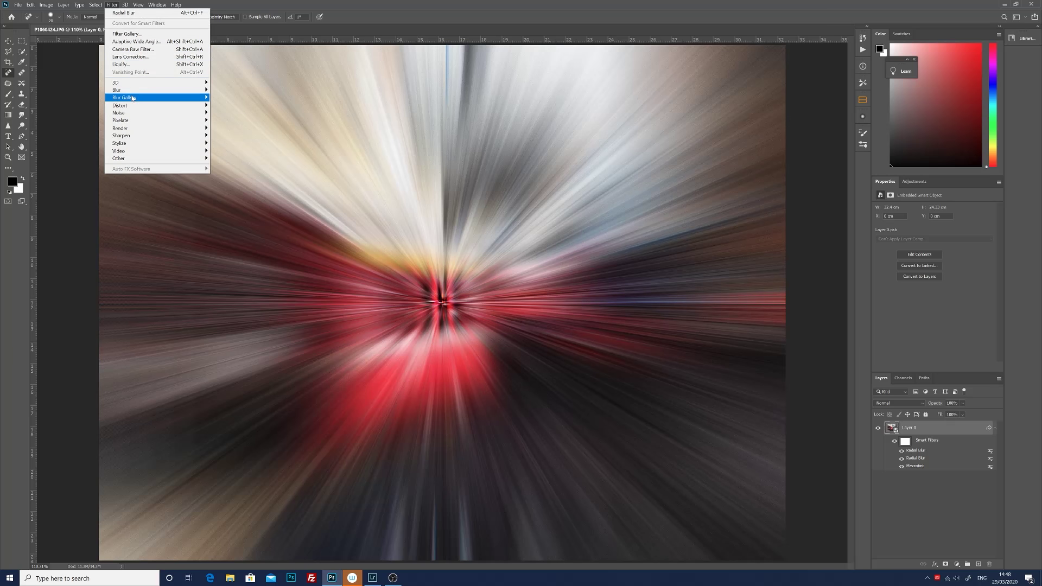
mouse_move(138, 103)
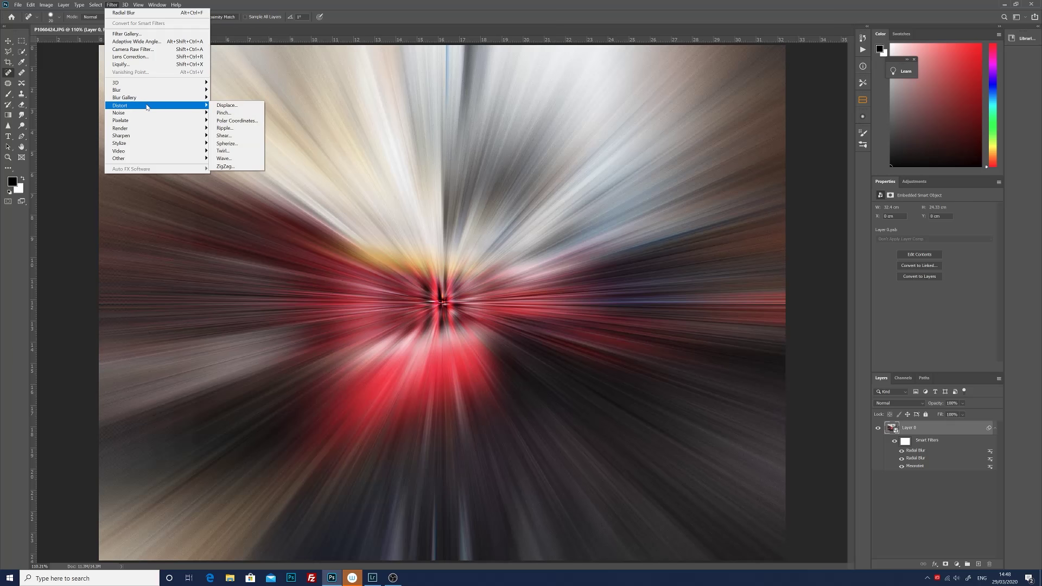
click(231, 151)
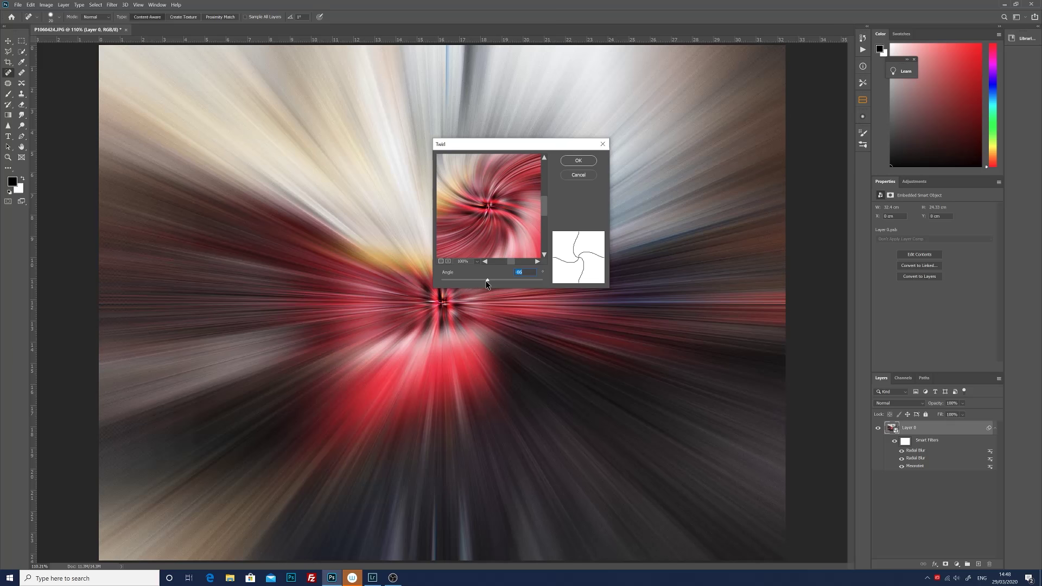
drag(487, 279, 485, 279)
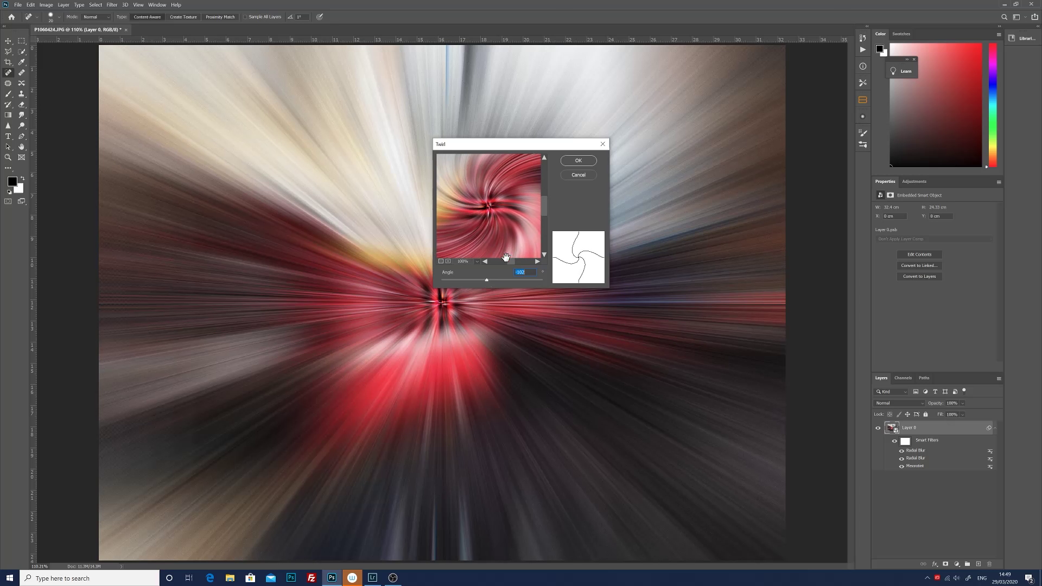
click(579, 161)
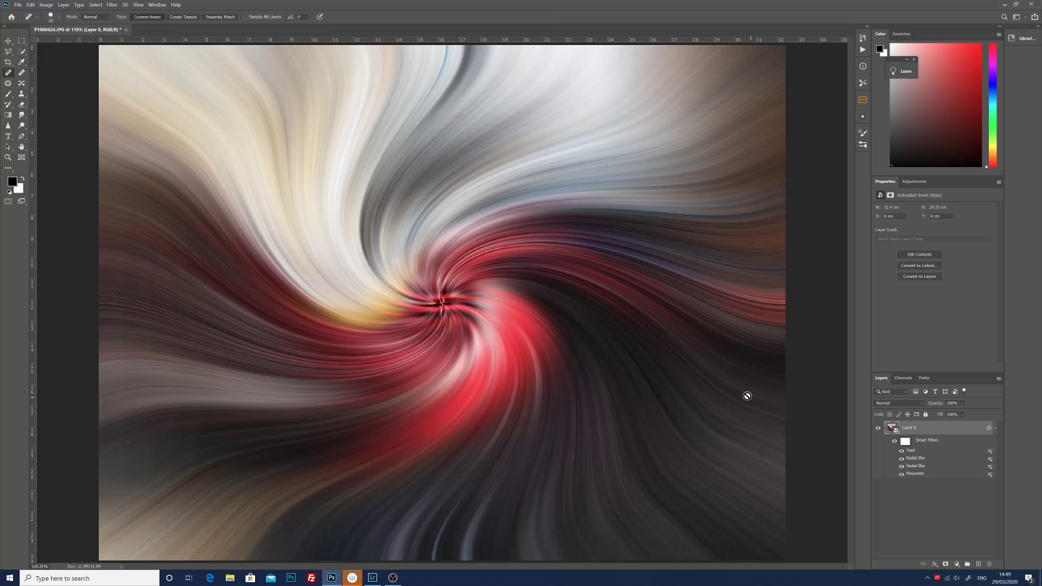
- Set the Twirl smart filter's blending mode to Lighten at 100% opacity
double_click(990, 453)
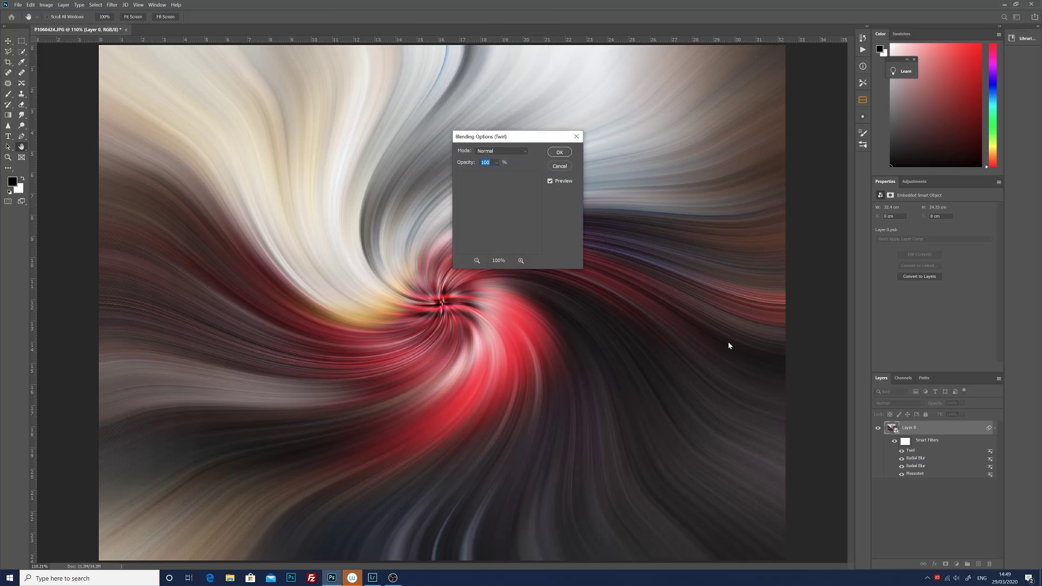
click(526, 150)
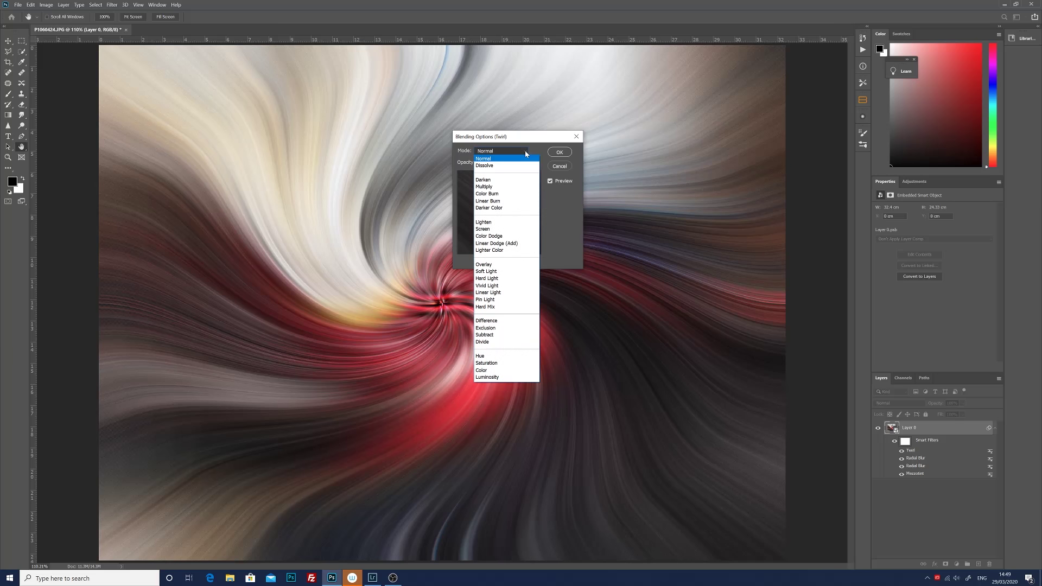
click(502, 223)
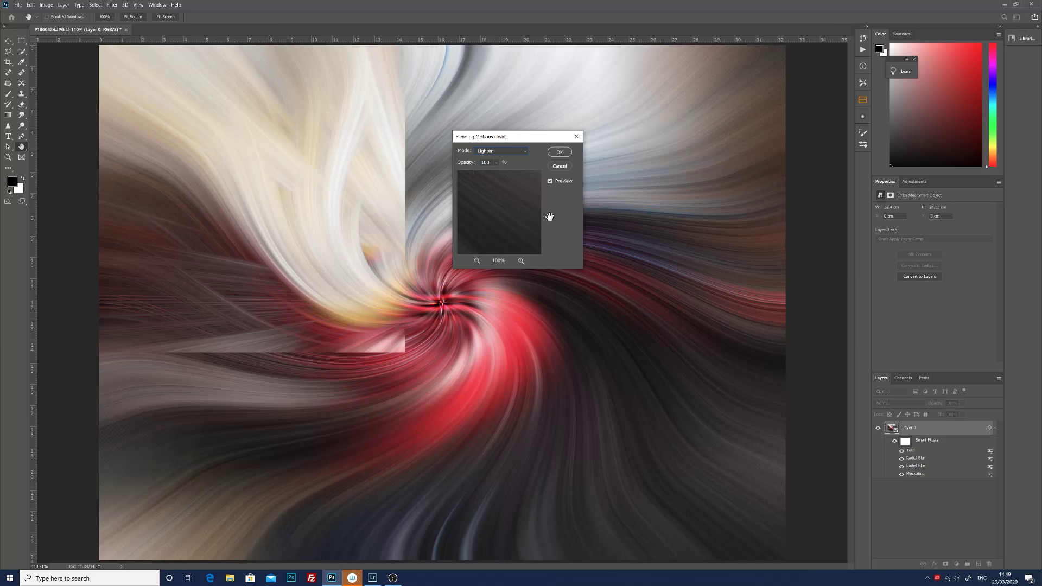
click(559, 152)
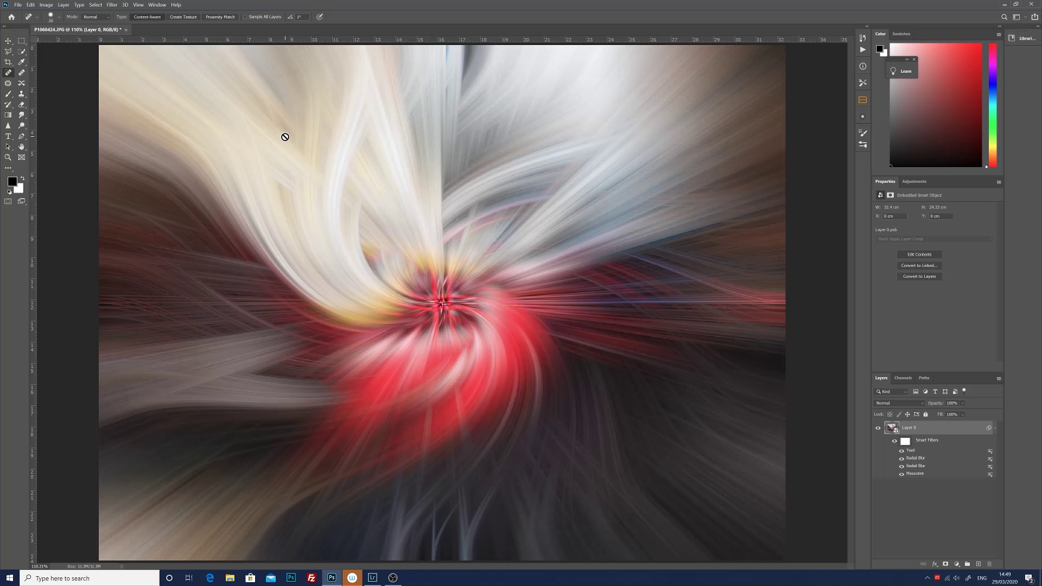
- Add a second Twirl smart filter at angle 102, twisting the opposite way
click(112, 5)
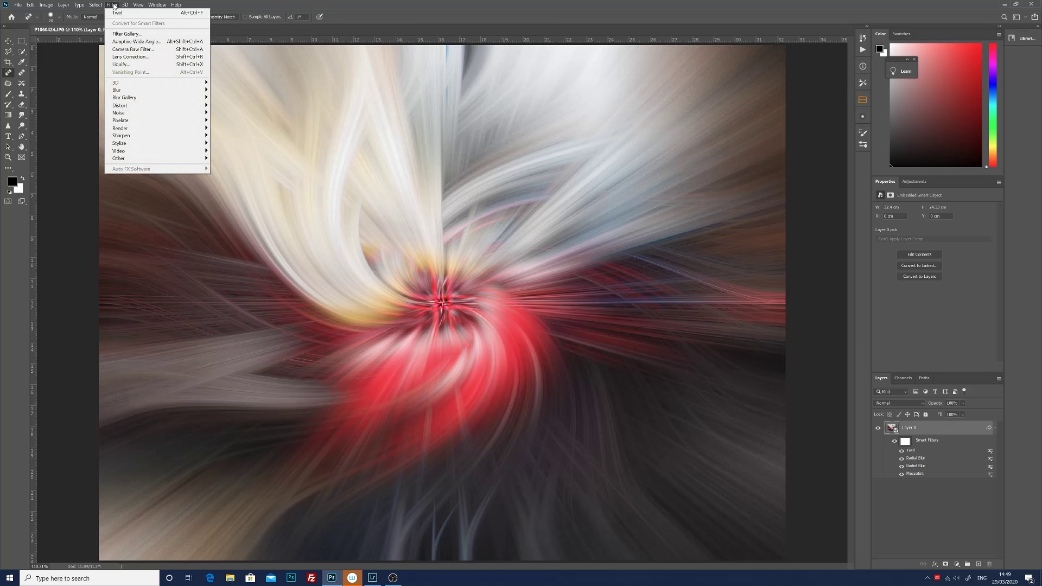
click(143, 13)
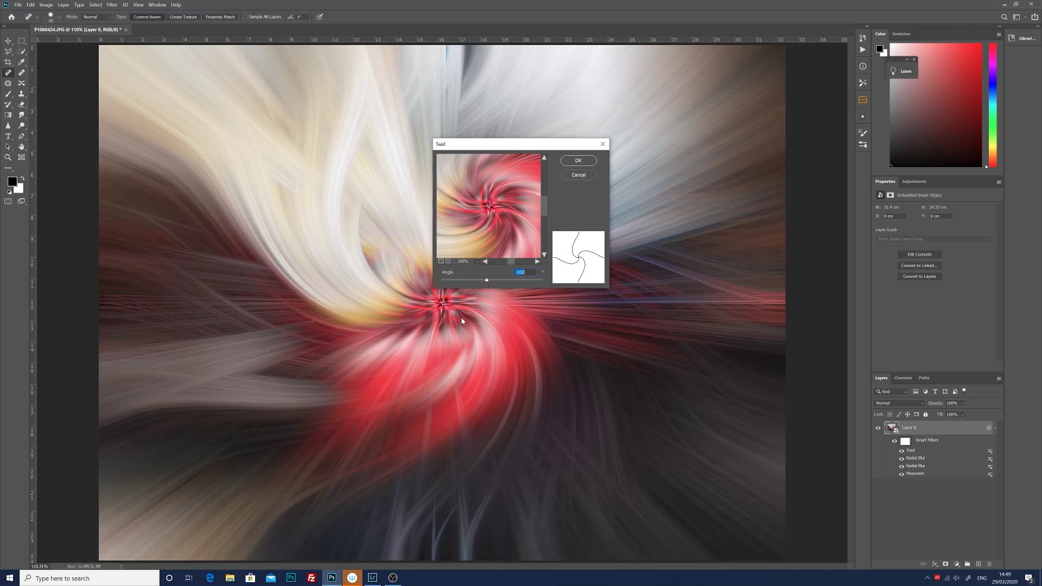
drag(487, 282, 497, 281)
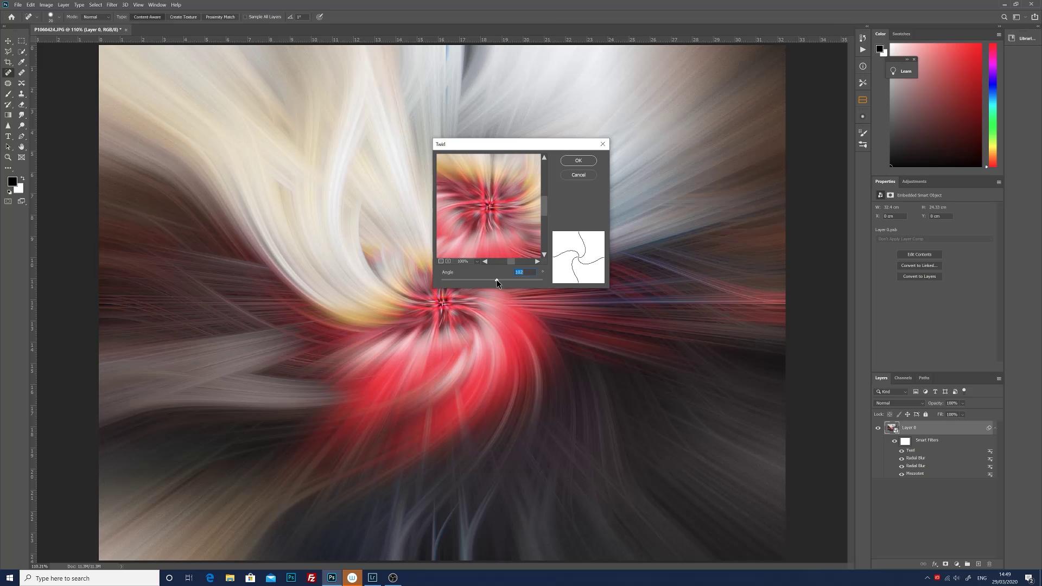
click(580, 162)
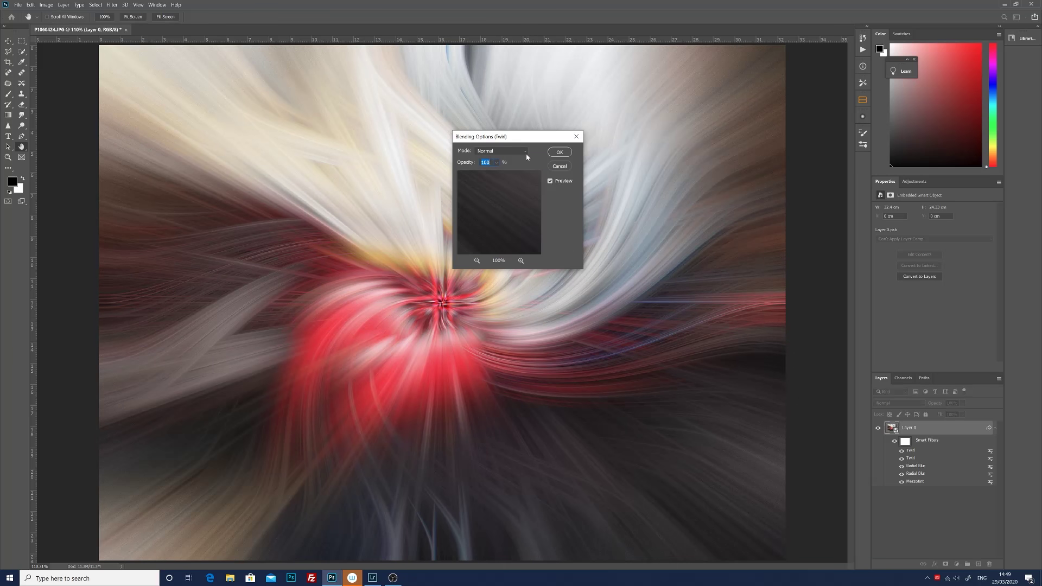
- Change the second Twirl filter's blending mode to Lighten
click(526, 155)
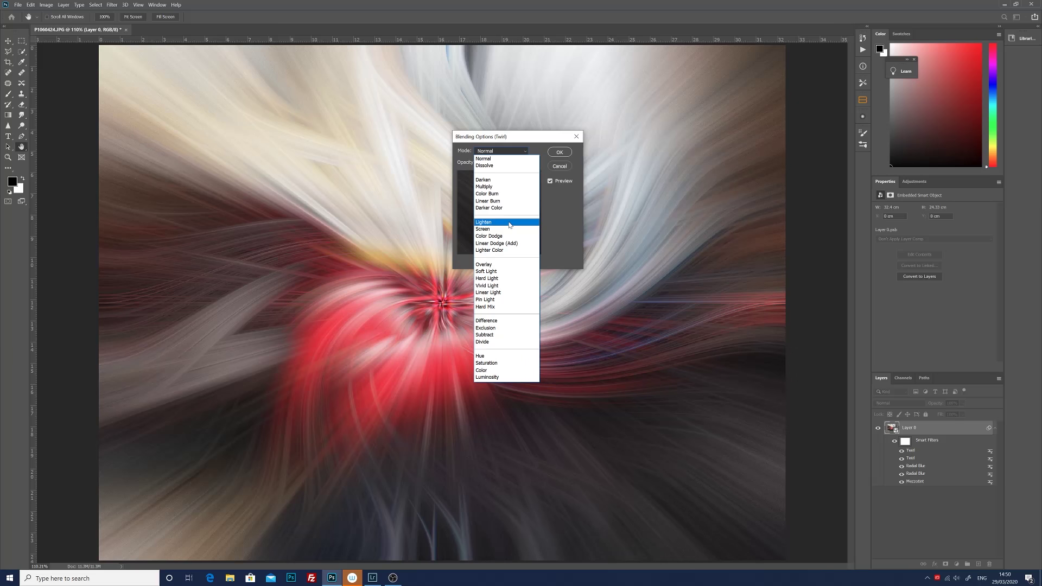
click(509, 224)
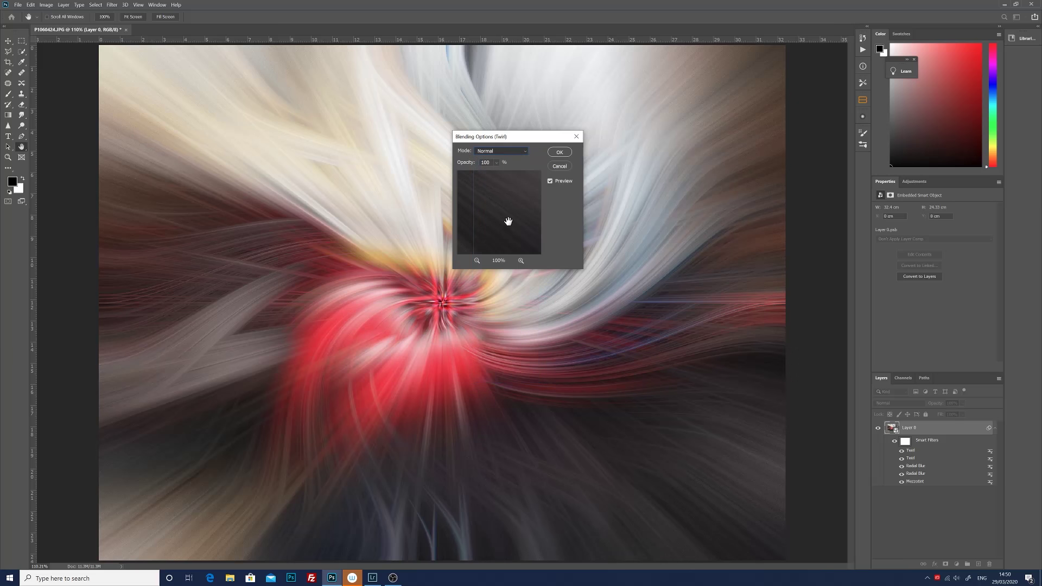
click(560, 152)
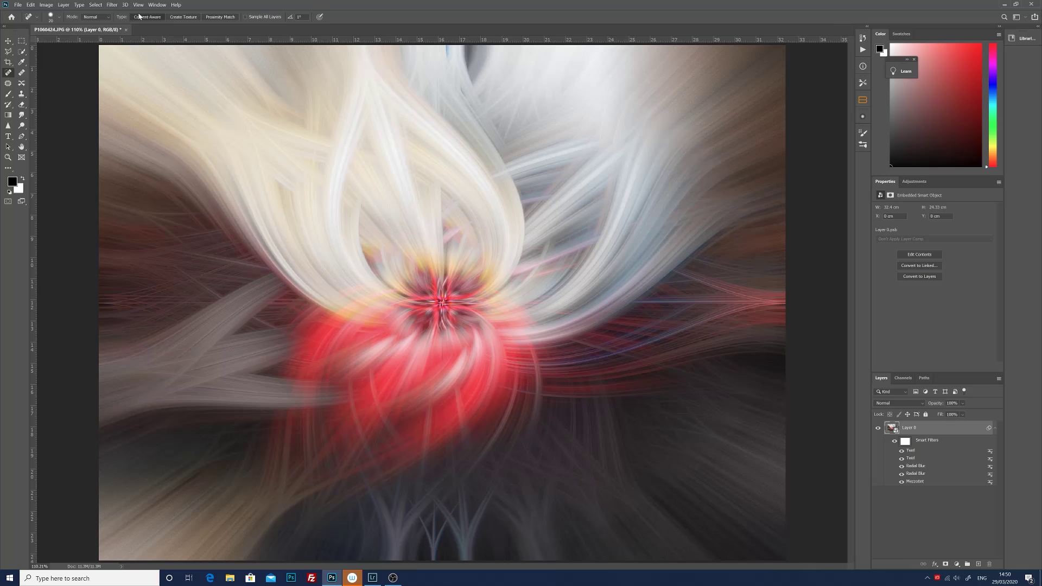
- Add a third Twirl smart filter with a negative angle
click(113, 5)
click(132, 14)
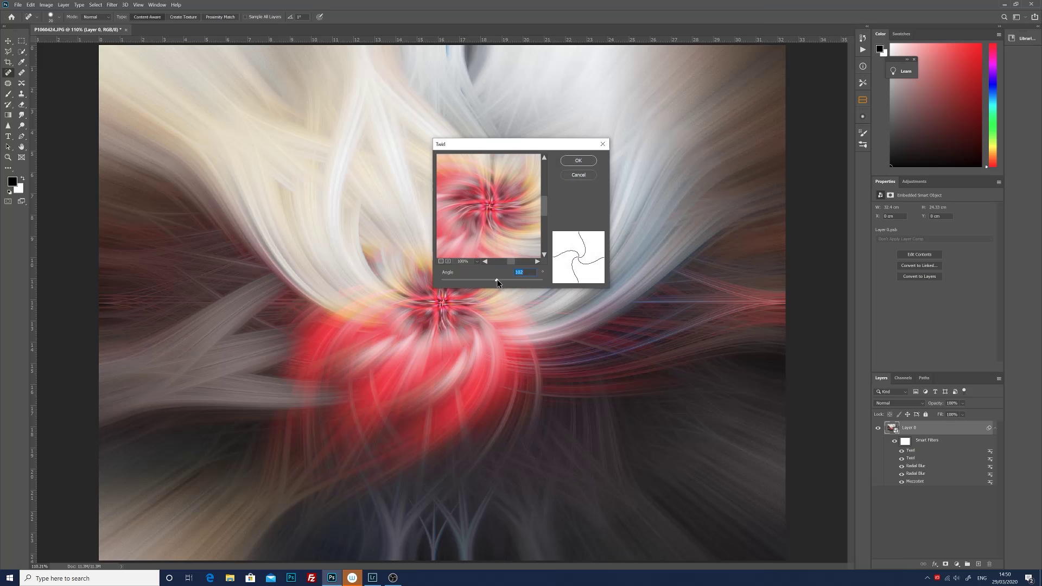
drag(497, 279, 487, 278)
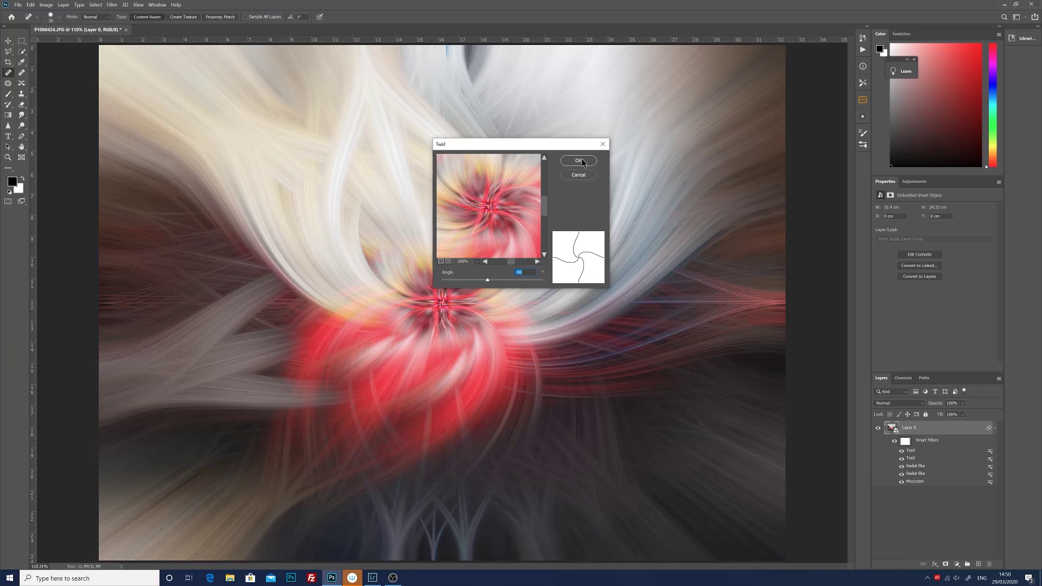
click(581, 161)
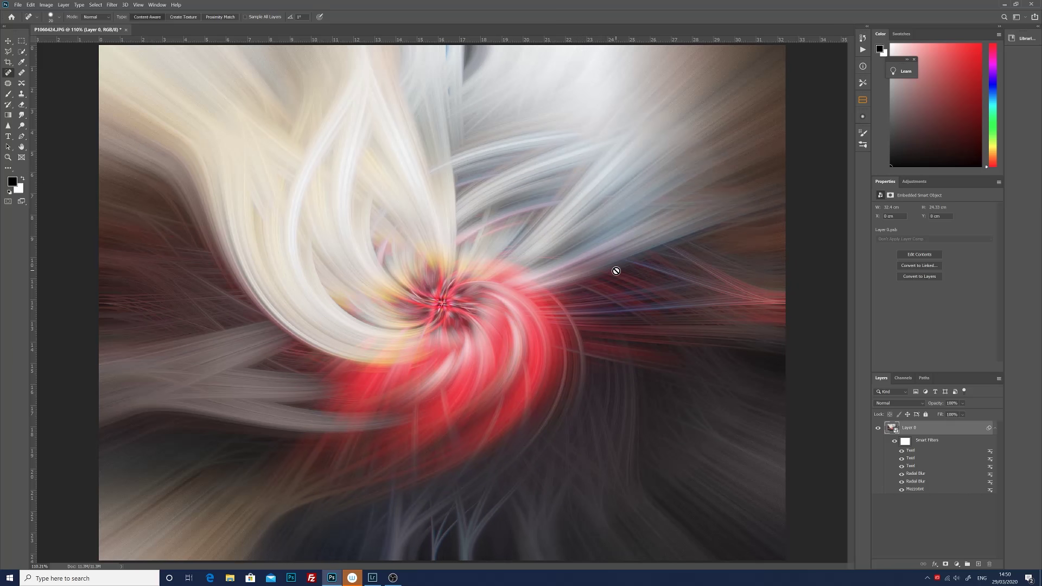
- Set the newest Twirl smart filter's blending mode to Lighten
double_click(991, 452)
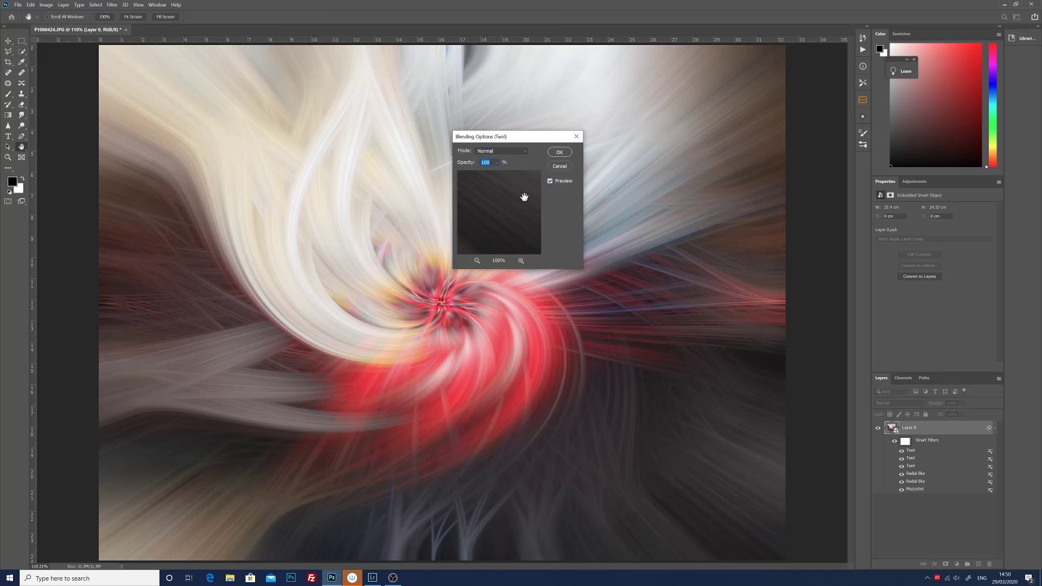
click(526, 152)
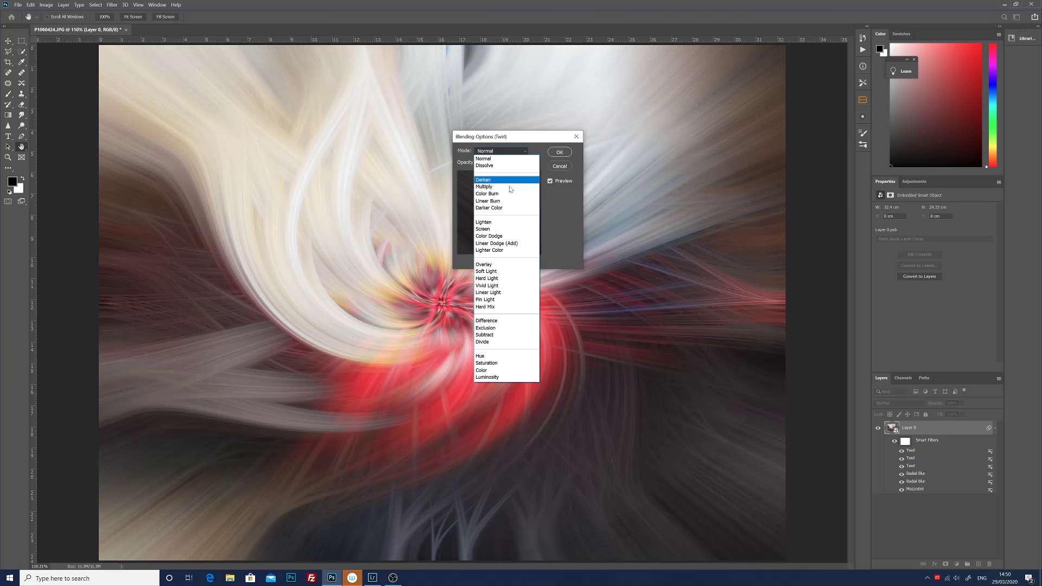
click(507, 224)
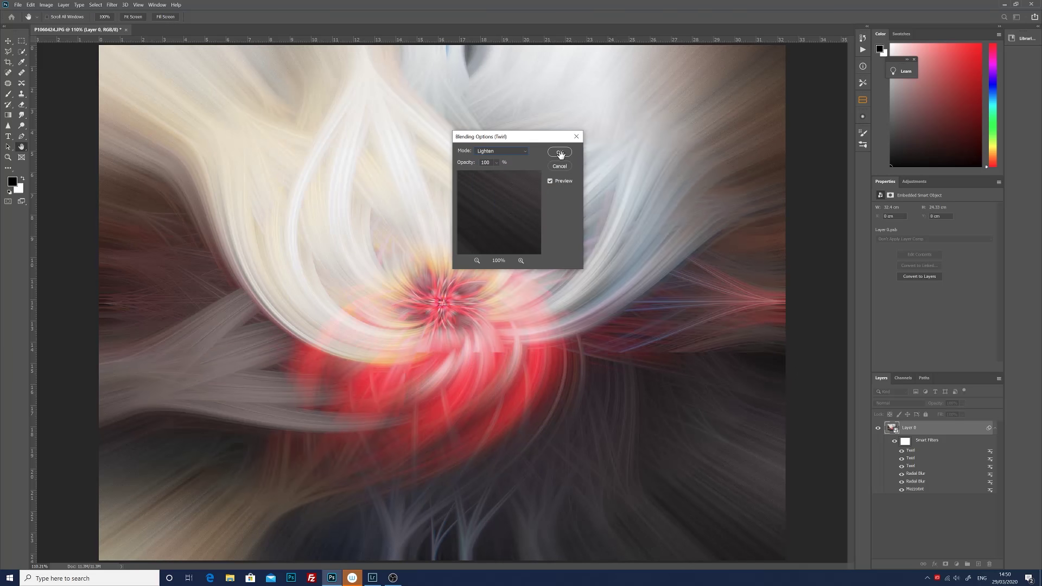
click(560, 153)
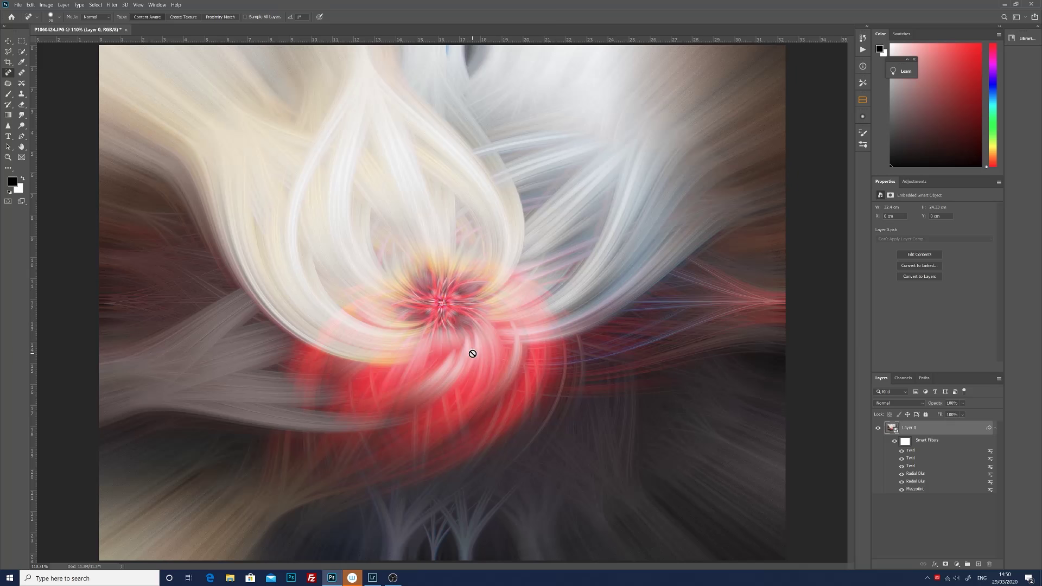
- Add a Curves adjustment layer with a gentle S-curve, lowering shadows and raising highlights
click(957, 564)
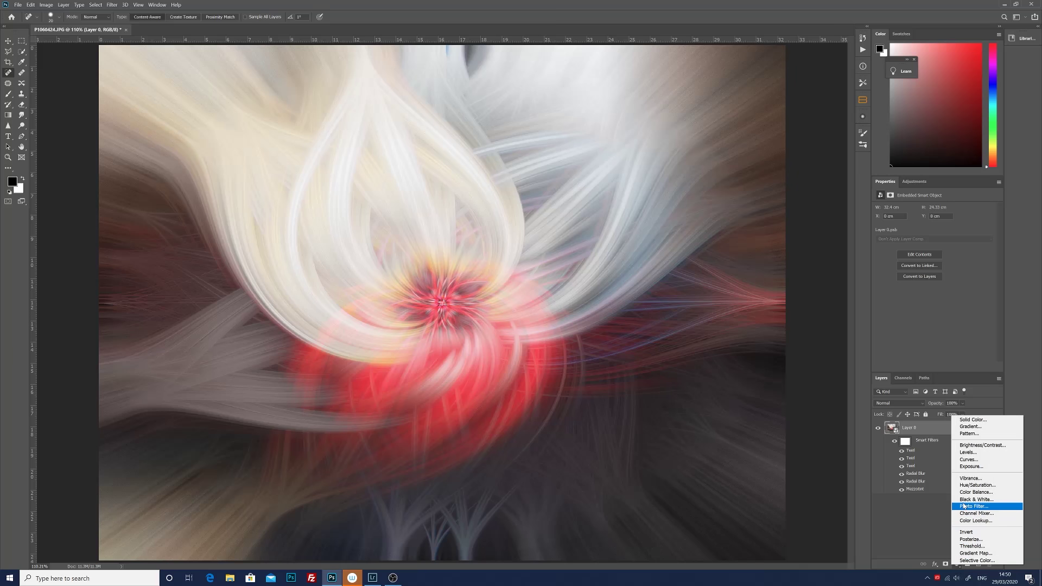
click(975, 460)
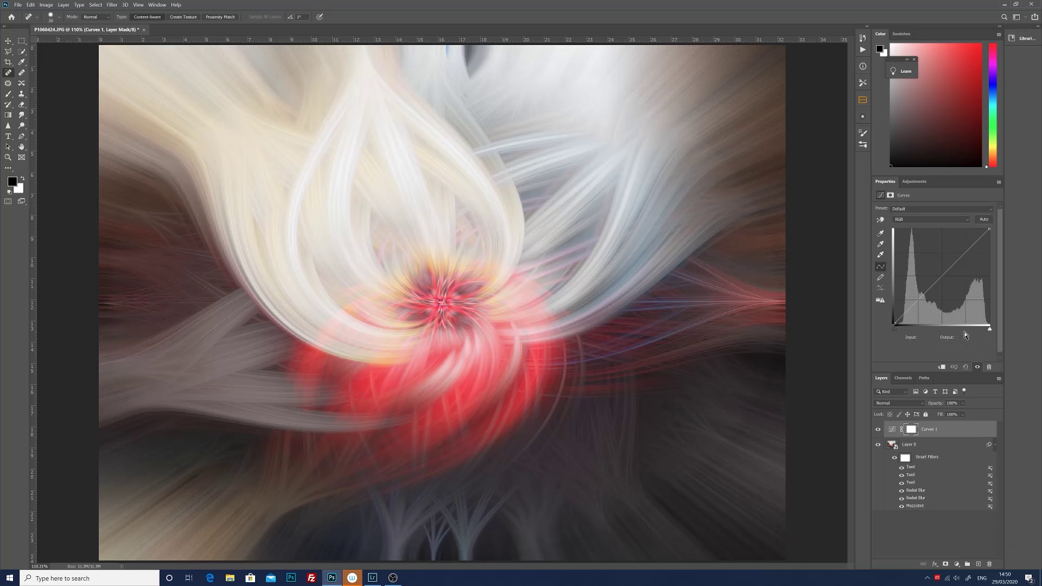
click(914, 306)
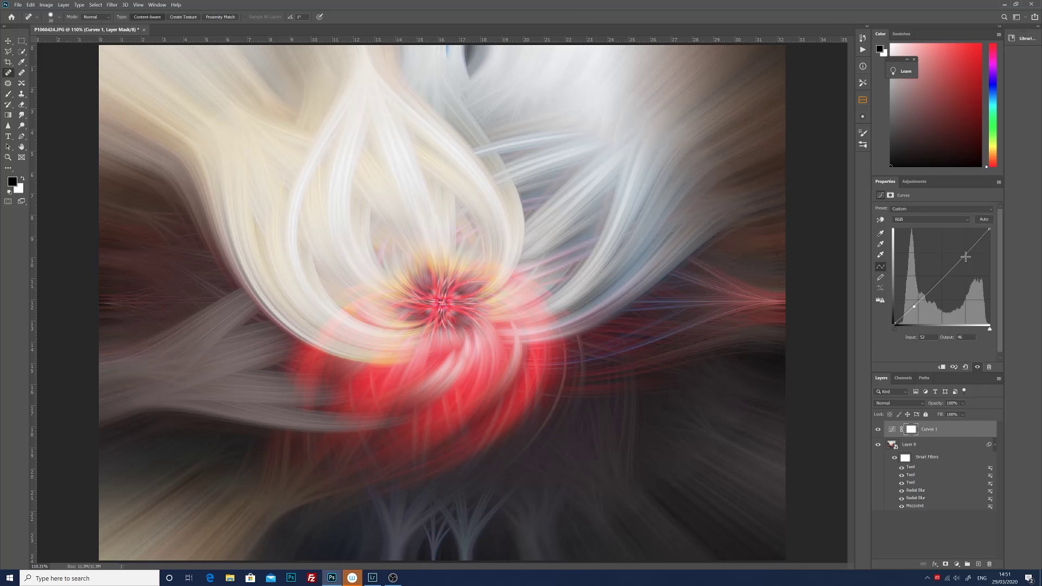
drag(965, 256, 962, 253)
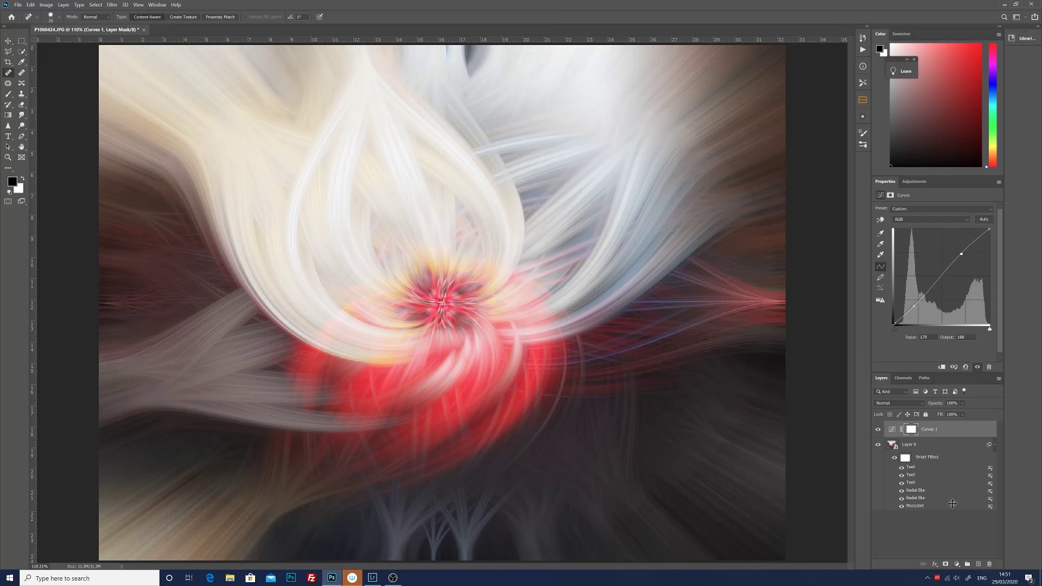
- Add a Color Balance layer and nudge the midtones slightly toward cyan, magenta and yellow
click(957, 565)
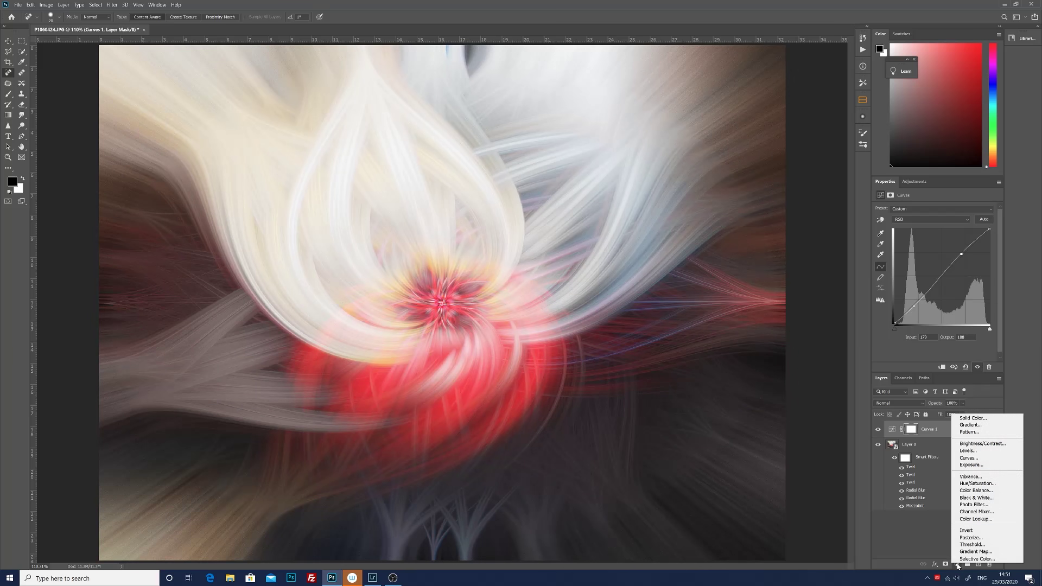
click(982, 492)
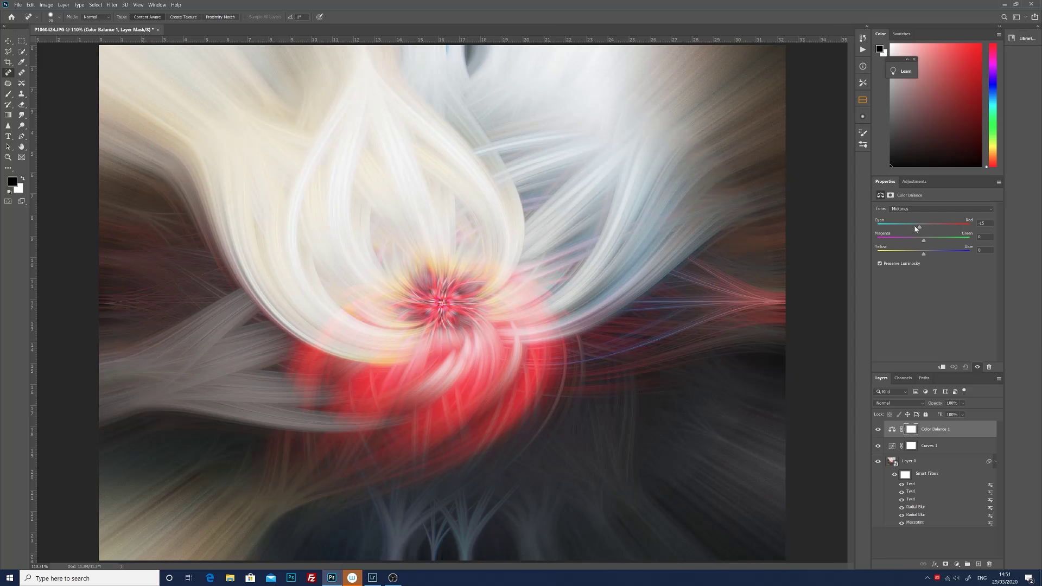
drag(916, 226, 915, 229)
drag(921, 243, 921, 244)
drag(924, 257, 921, 257)
- Shift the Color Balance highlights toward red (+22) and slightly toward magenta
click(991, 210)
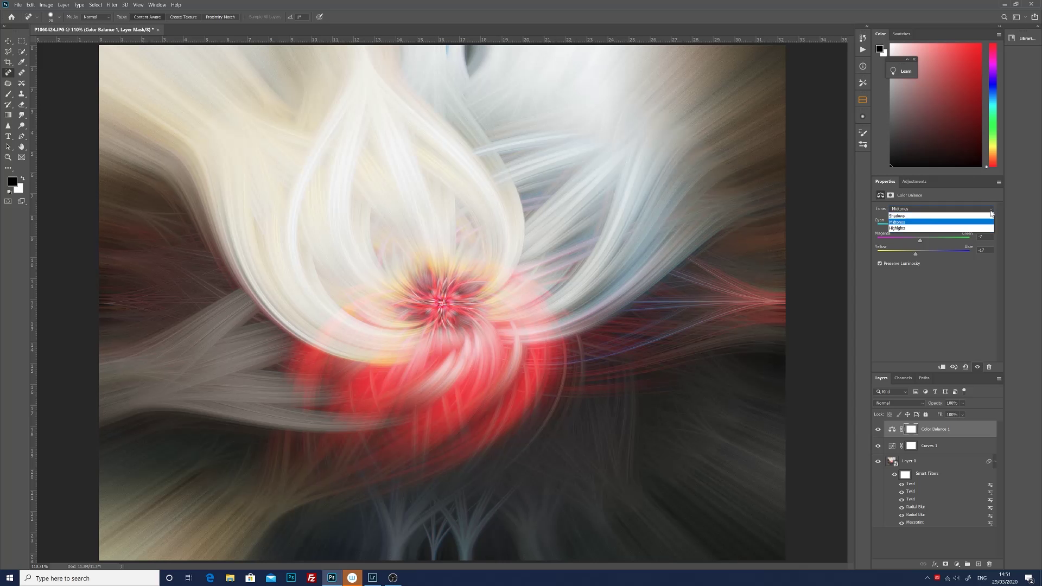
click(922, 229)
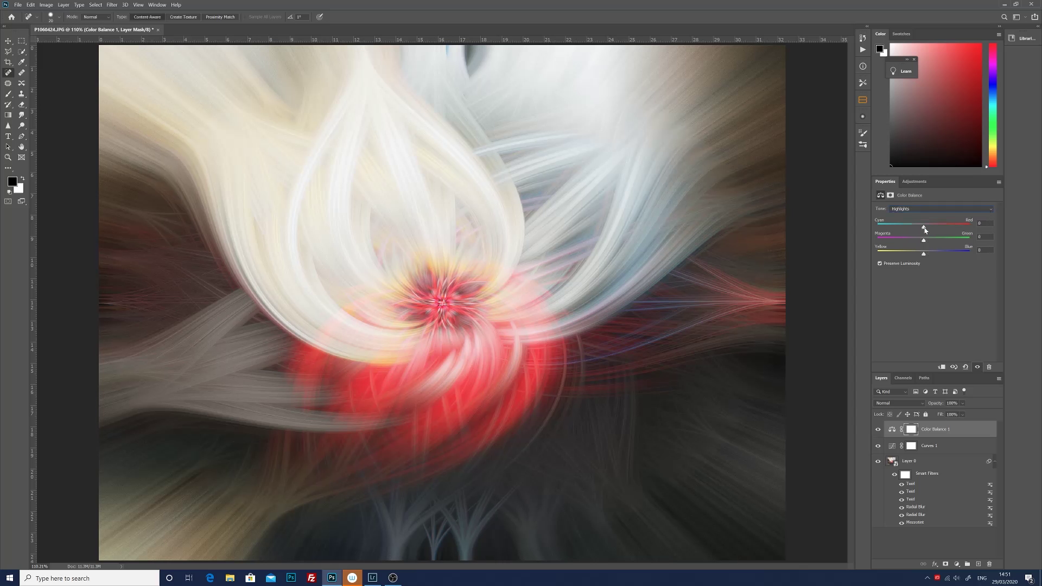
drag(925, 228, 934, 229)
drag(920, 241, 919, 242)
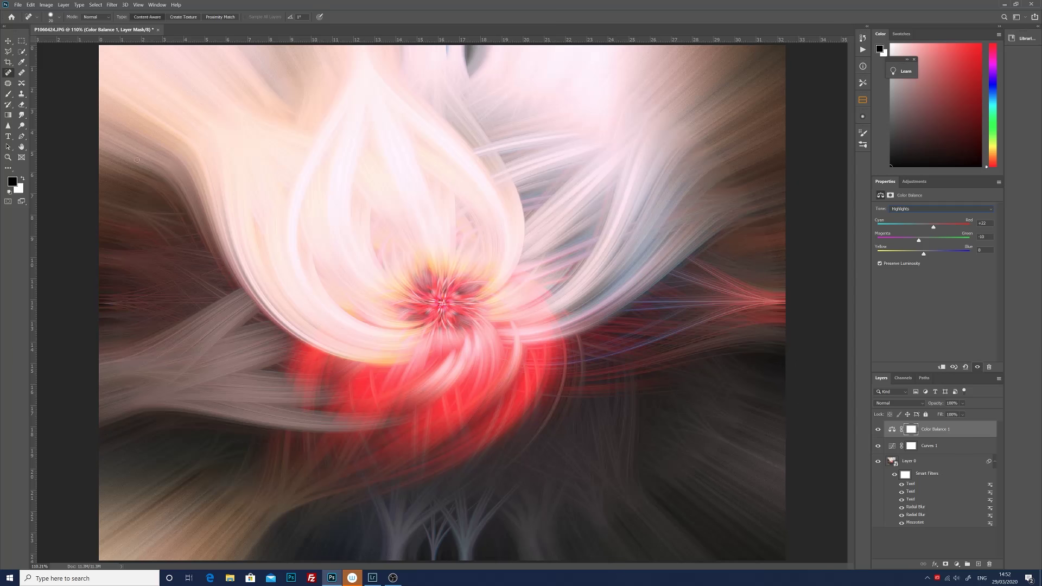
- Save the edited twirl image as P1060424.psd
click(18, 6)
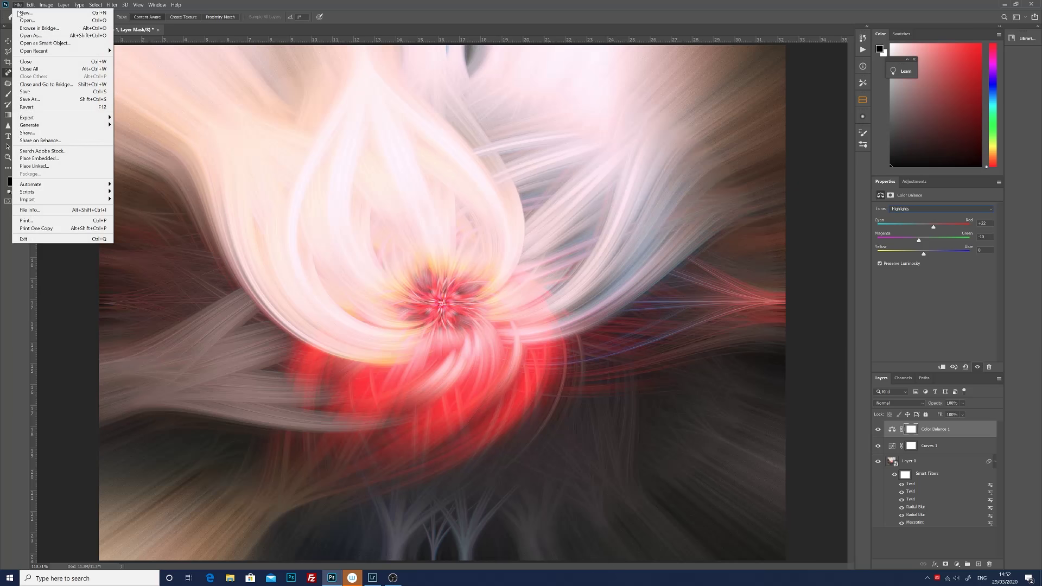
click(42, 92)
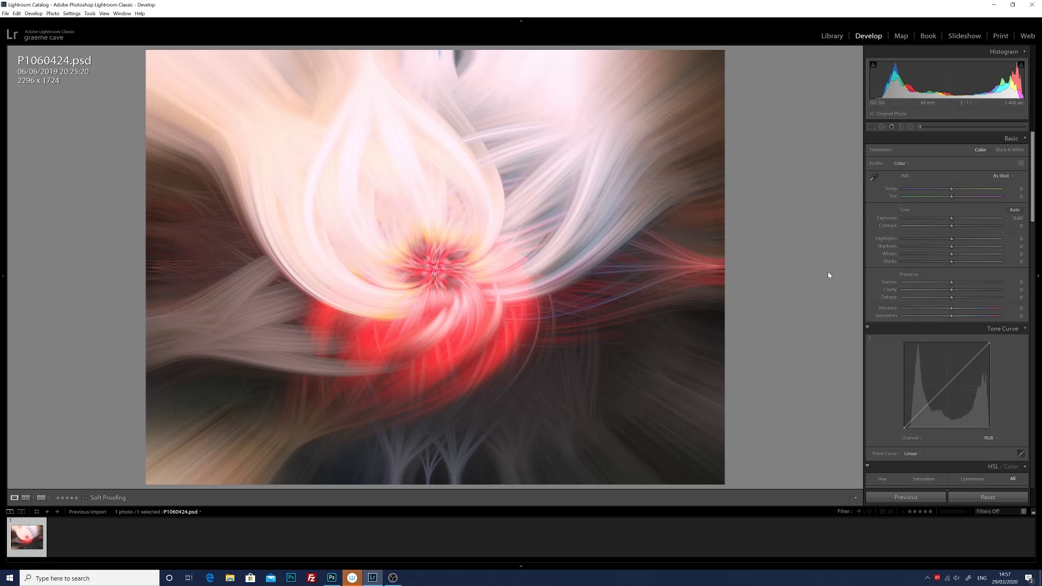
- Hide the info overlay and set Highlights -98, Shadows +61 and Whites +36
key(i)
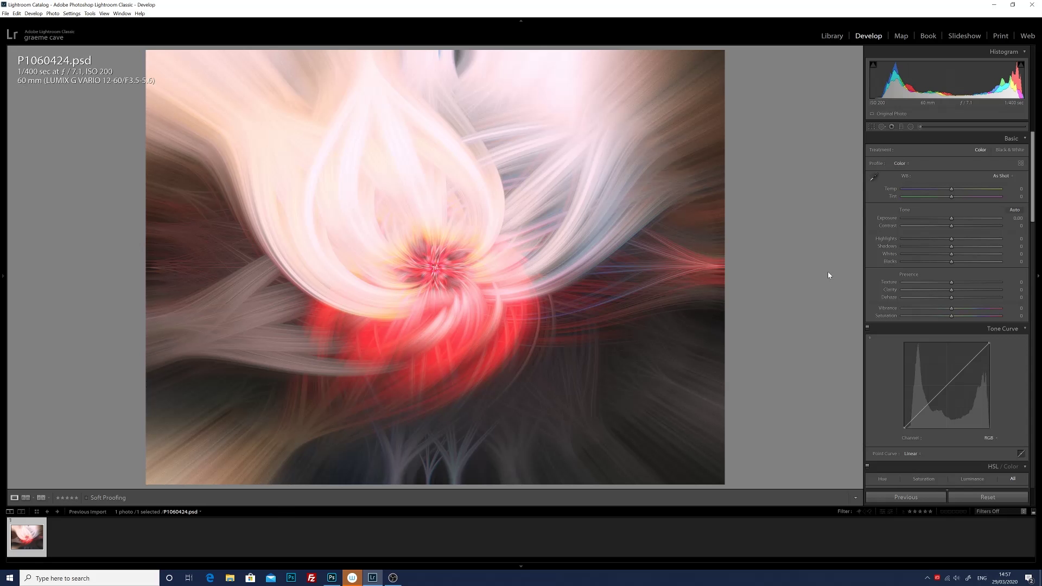
key(i)
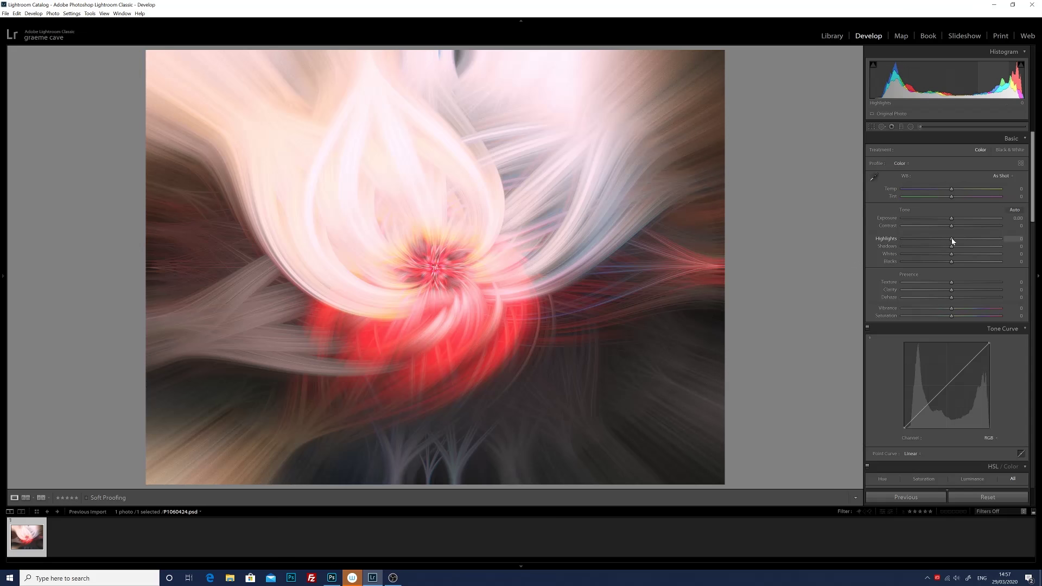
drag(952, 241, 981, 247)
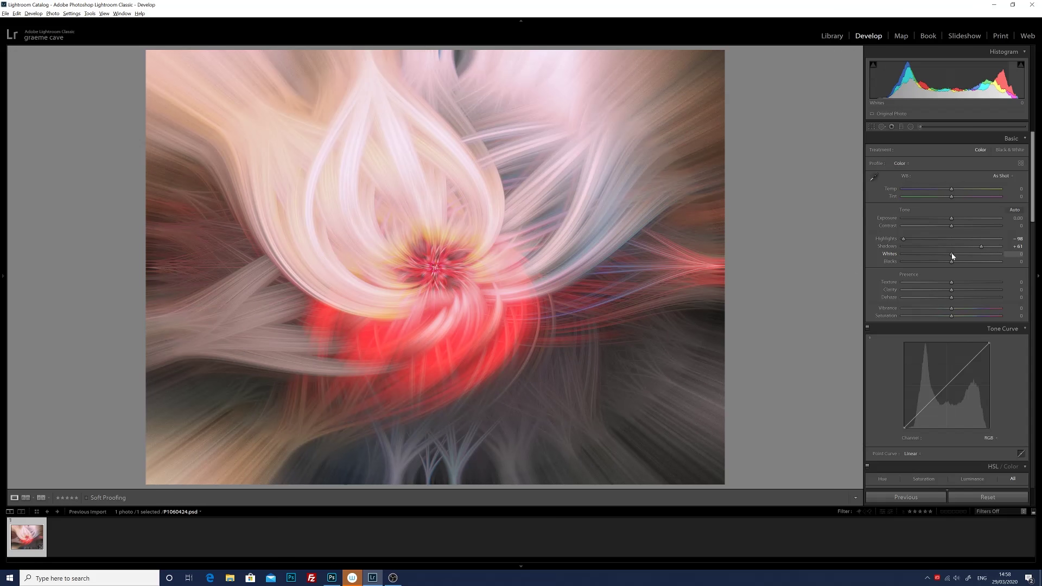
drag(953, 255, 968, 258)
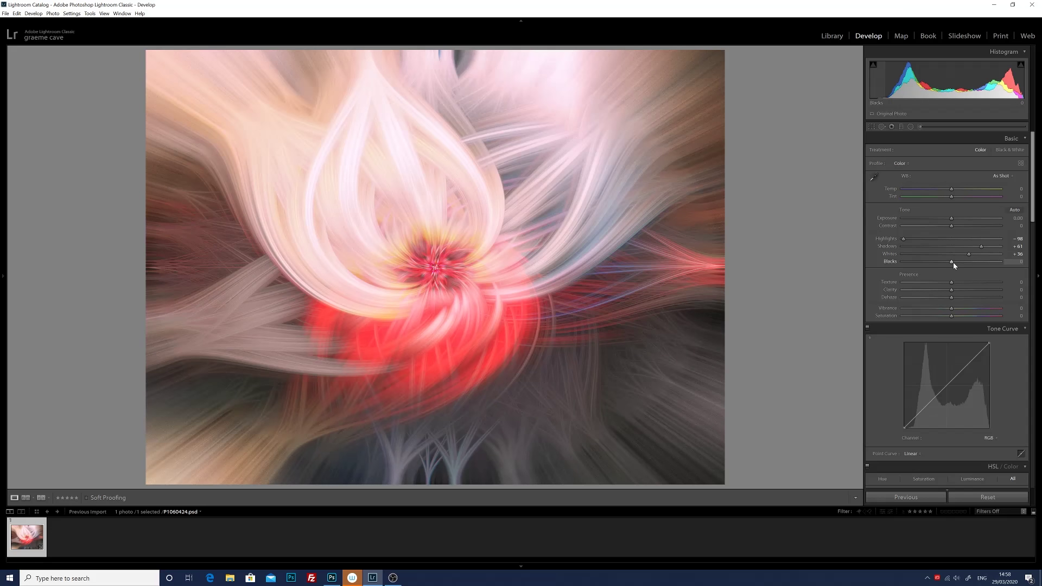
- Set Blacks -39, Texture +28, Clarity +26 and a -16 post-crop vignette
alt+click(951, 261)
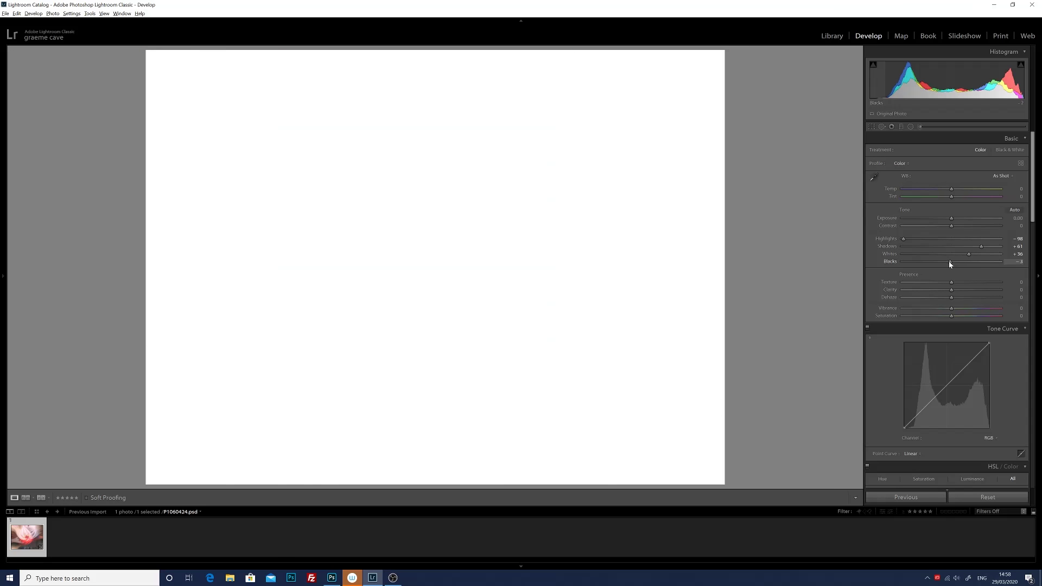
drag(949, 263, 965, 291)
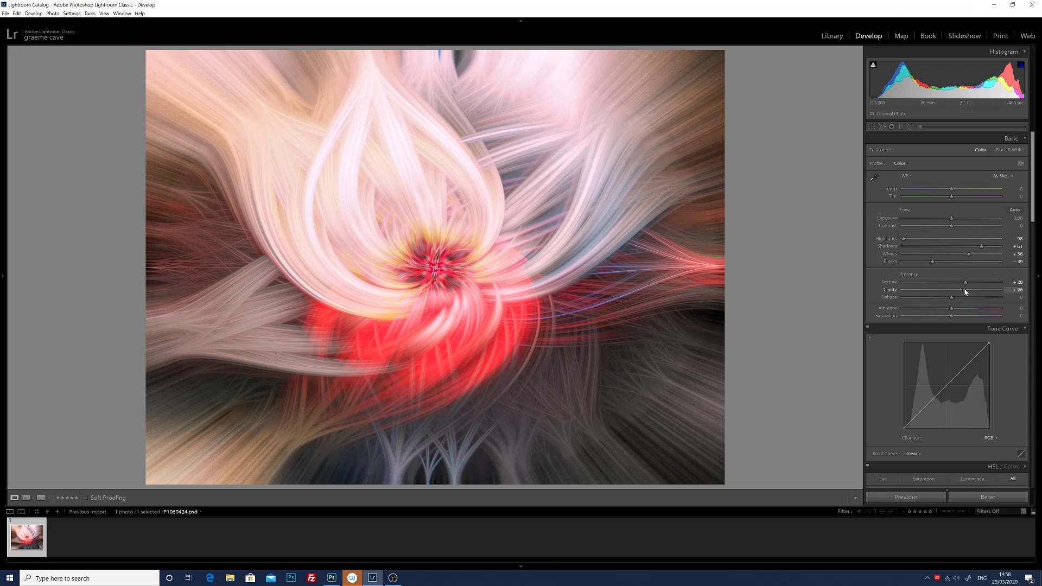
scroll(987, 353, down, 10)
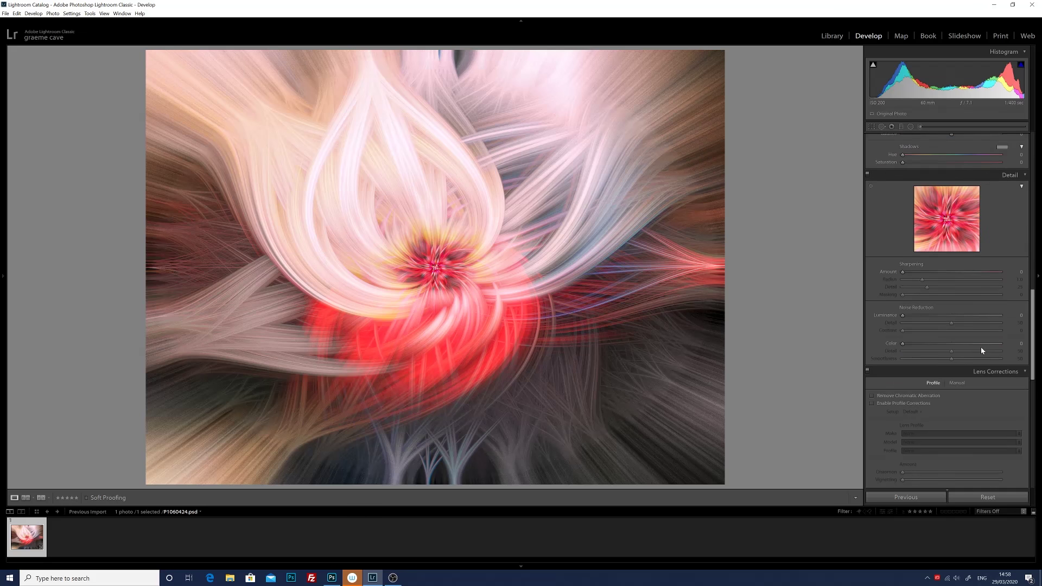
scroll(981, 347, down, 5)
scroll(979, 340, down, 3)
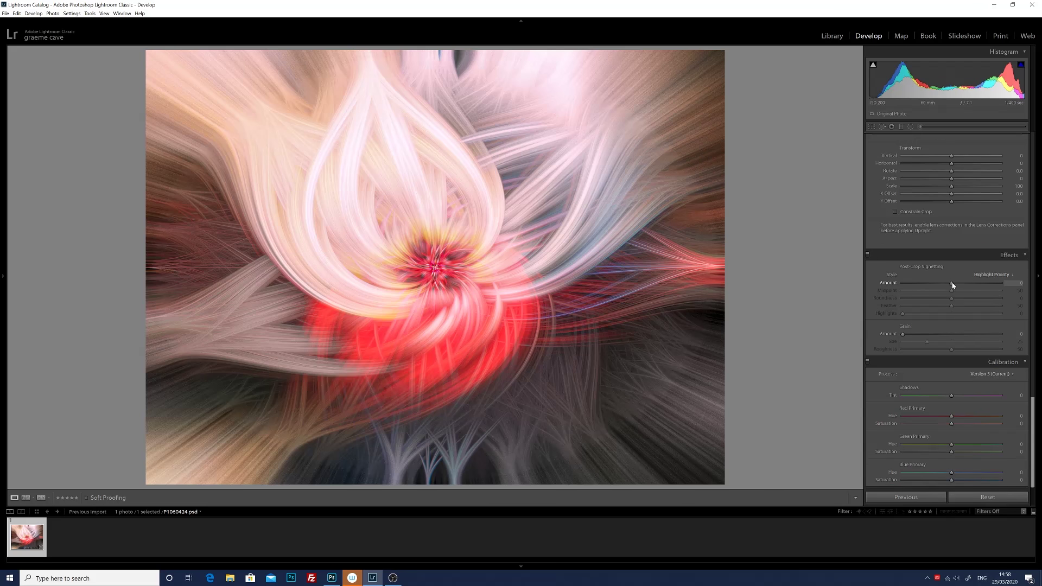
drag(952, 283, 944, 283)
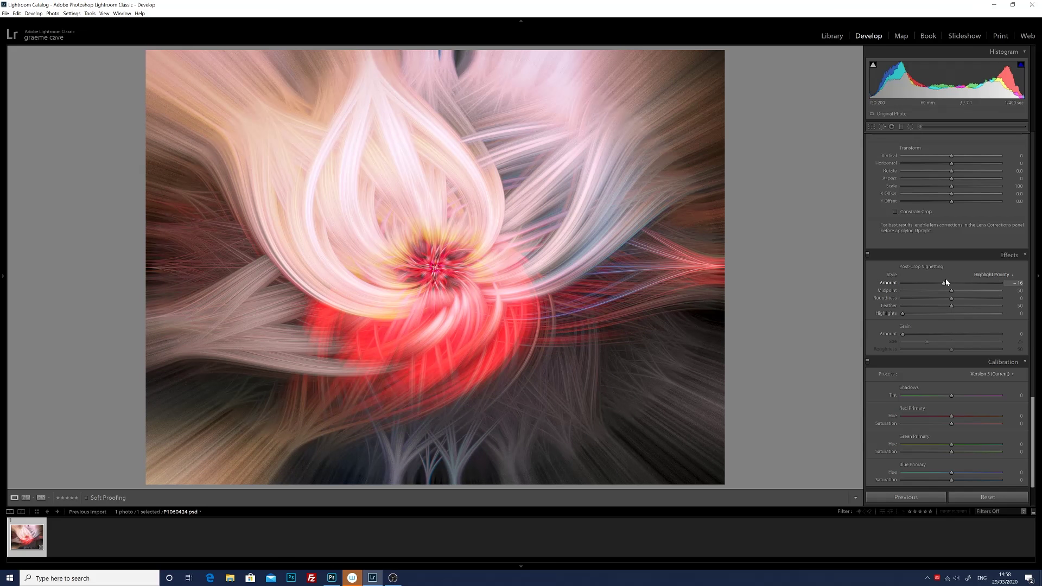
- Crop the photo tighter from the top-left so the swirl fills more of the frame
click(871, 126)
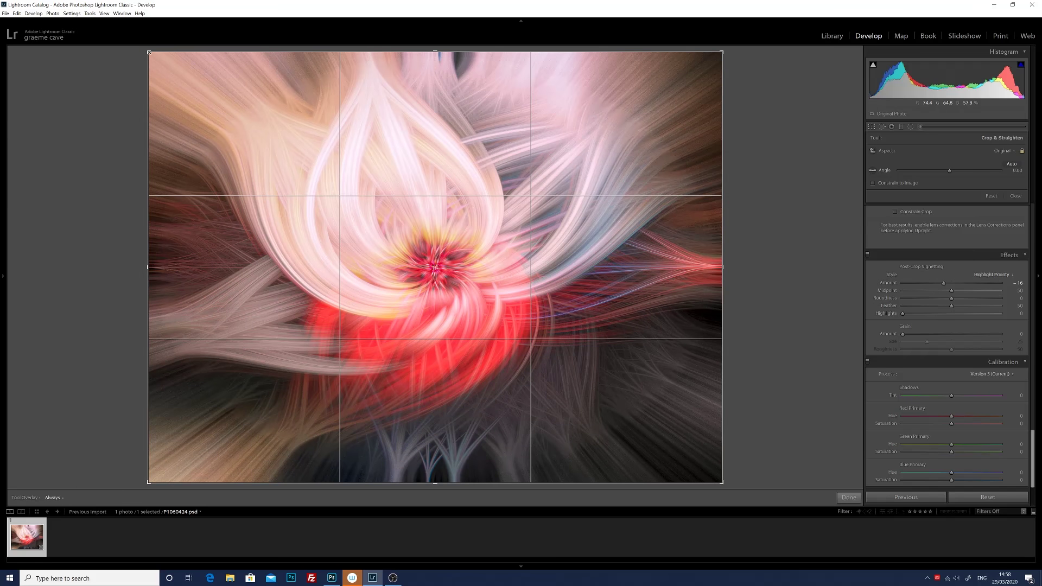
drag(149, 52, 185, 87)
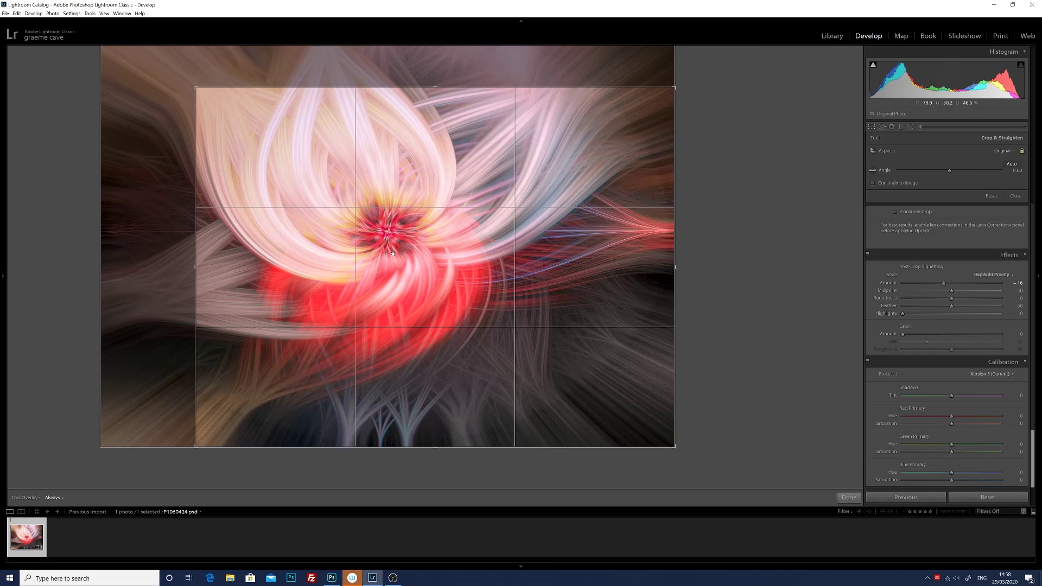